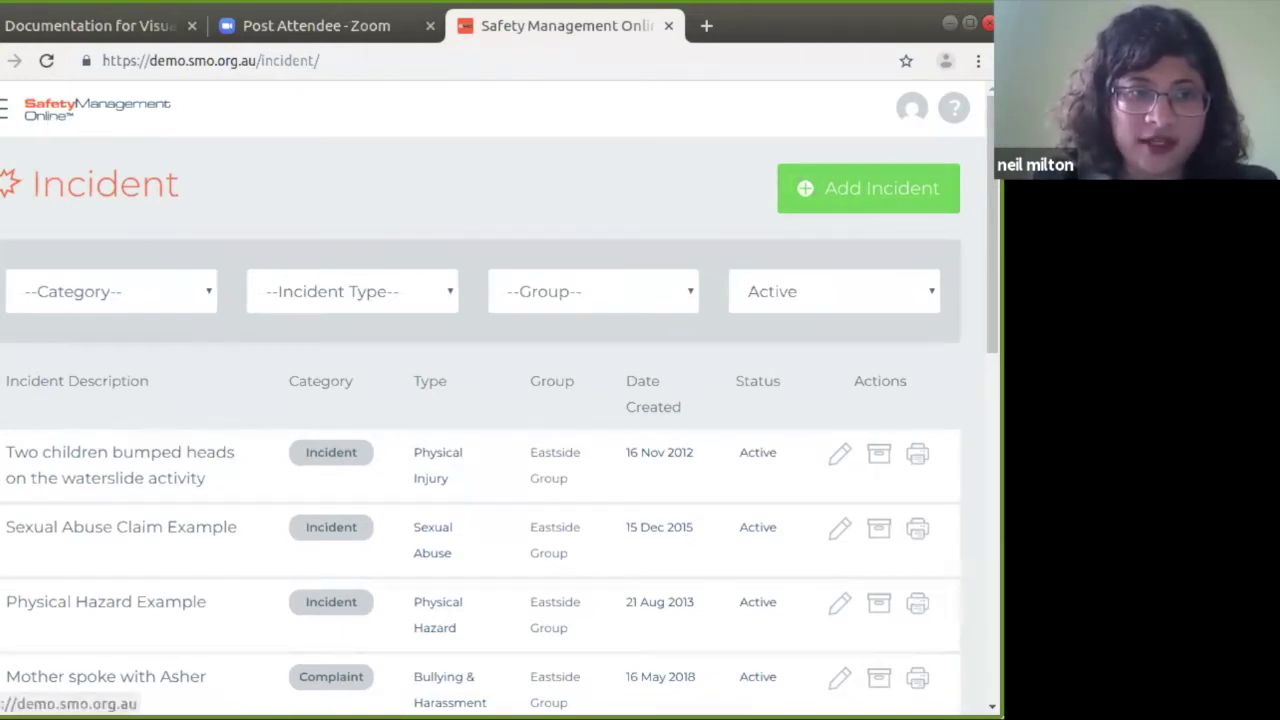
# Step: Go to the Incident register from the sidebar and start a new incident record
pyautogui.click(4, 108)
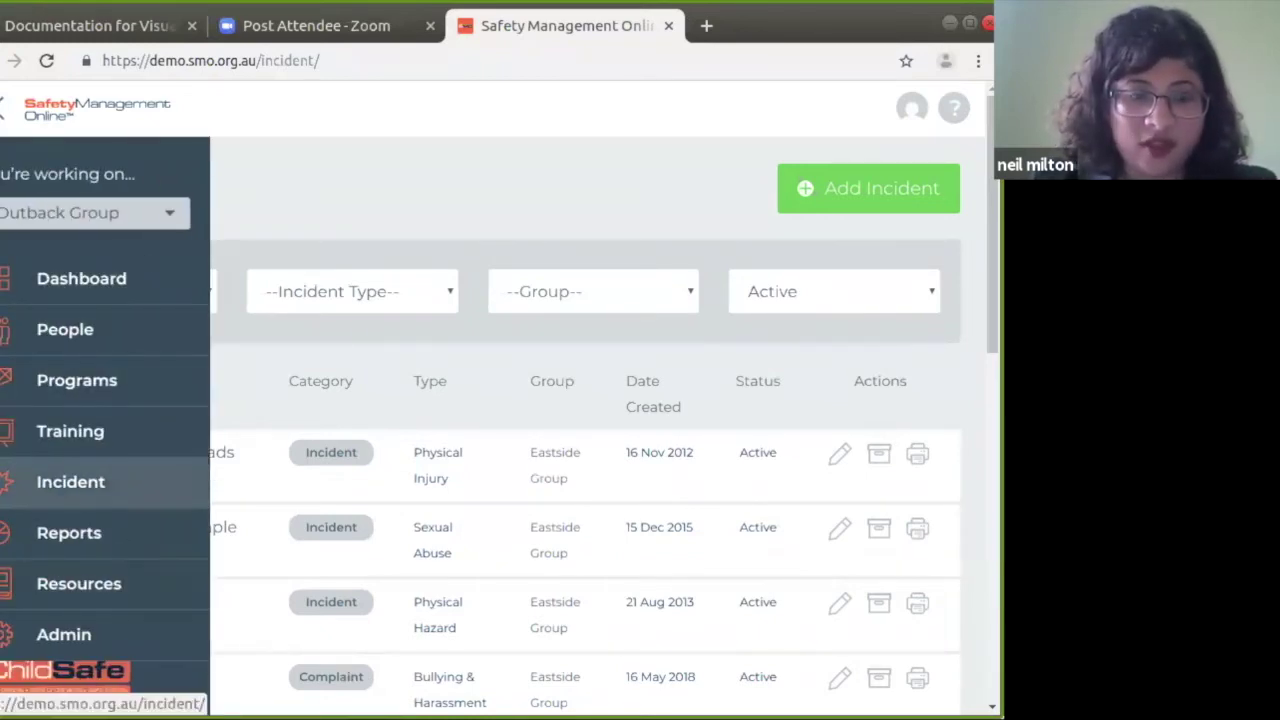
pyautogui.click(138, 505)
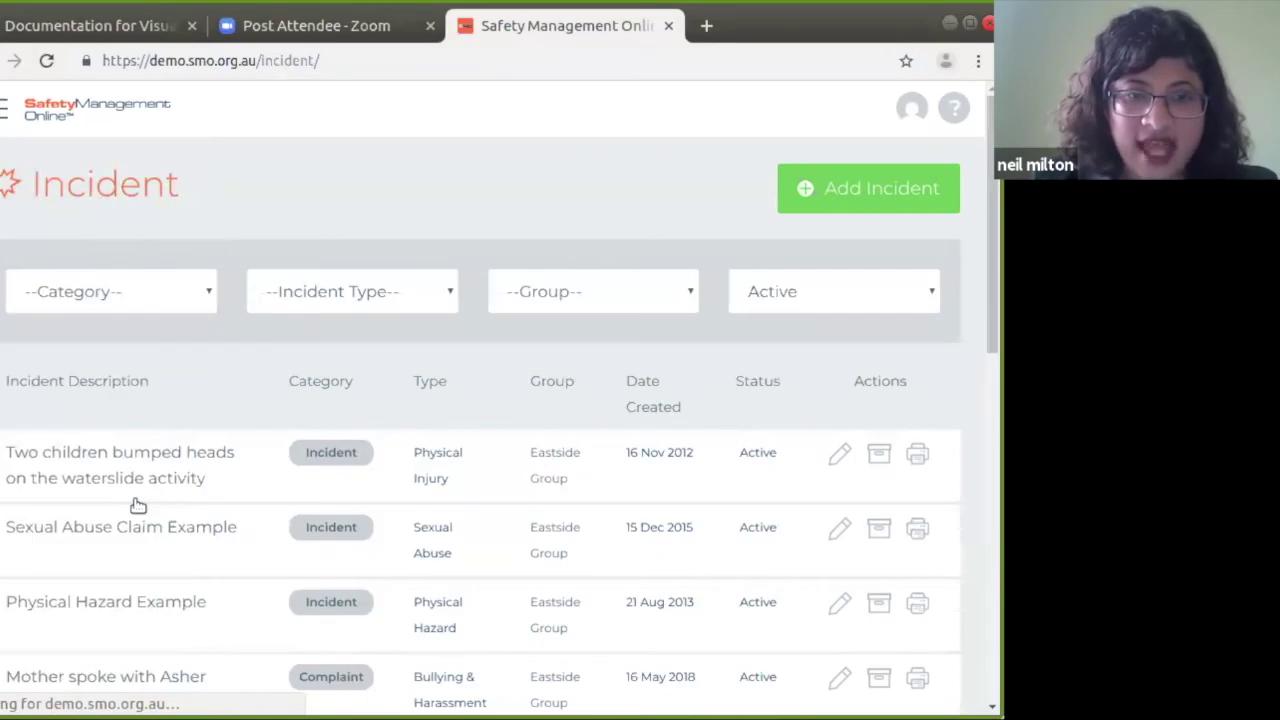
pyautogui.scroll(-2, 124, 513)
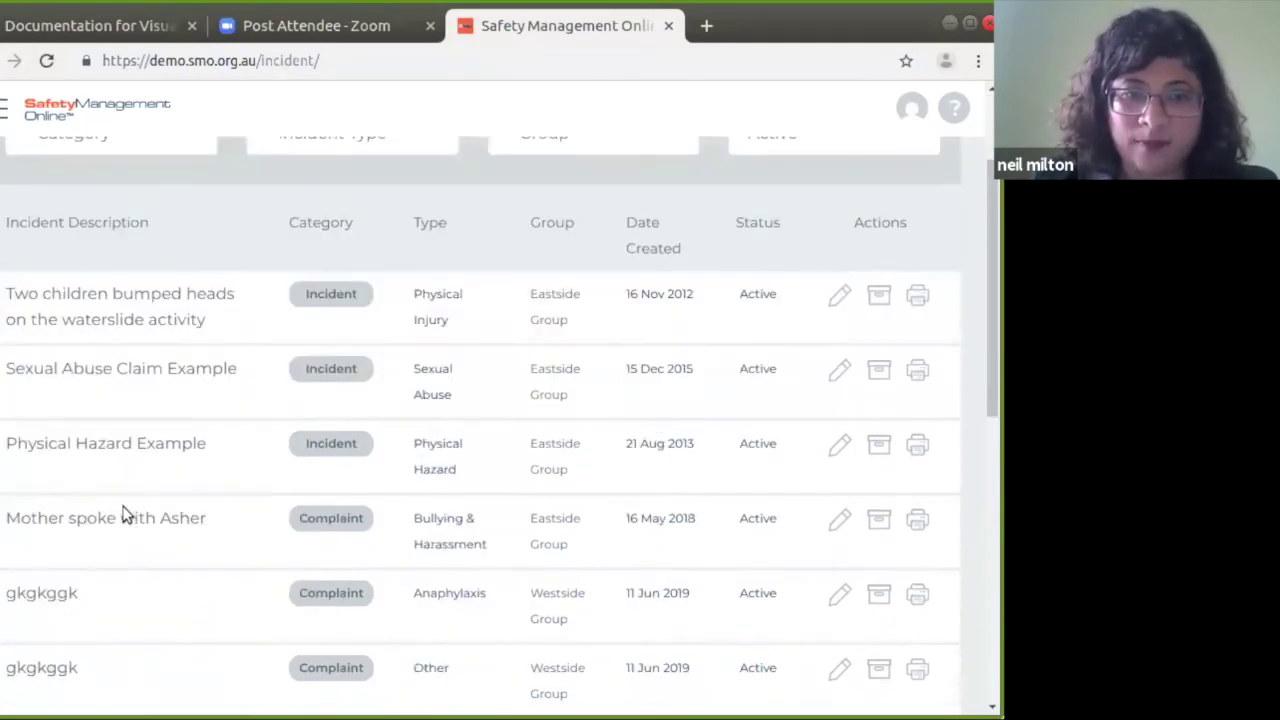
pyautogui.scroll(2, 124, 513)
pyautogui.scroll(-3, 124, 512)
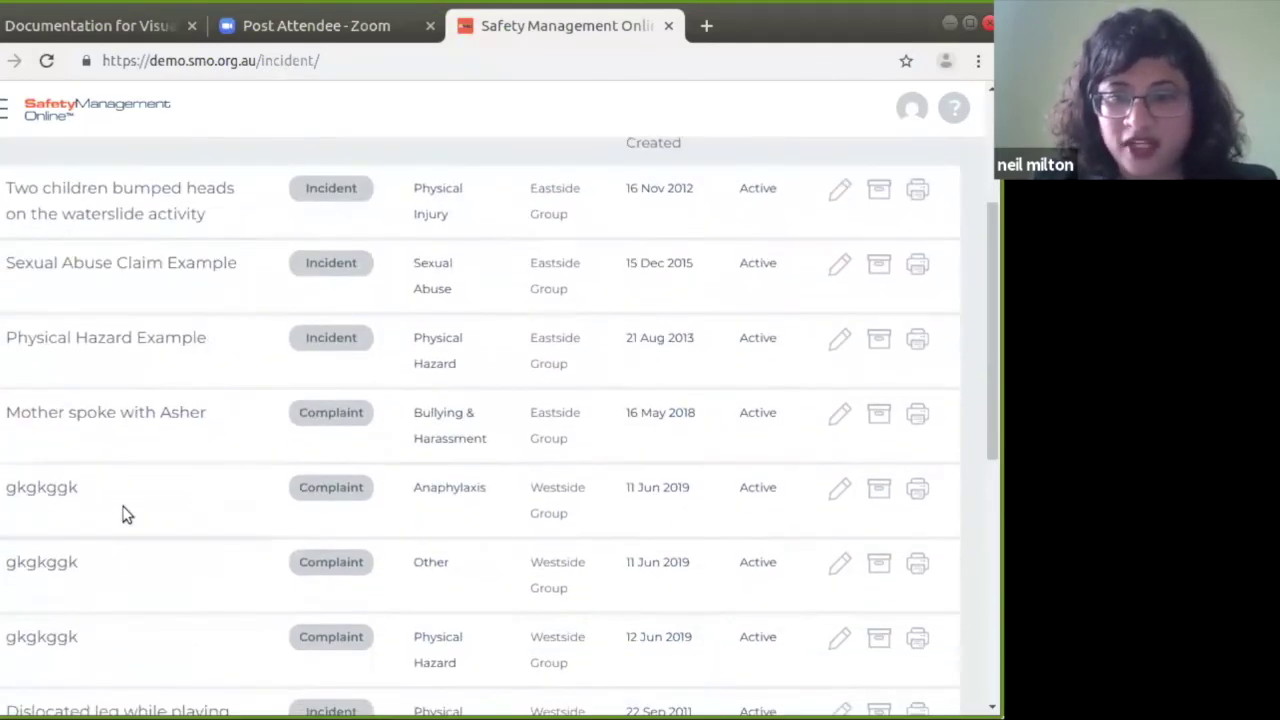
pyautogui.scroll(3, 124, 513)
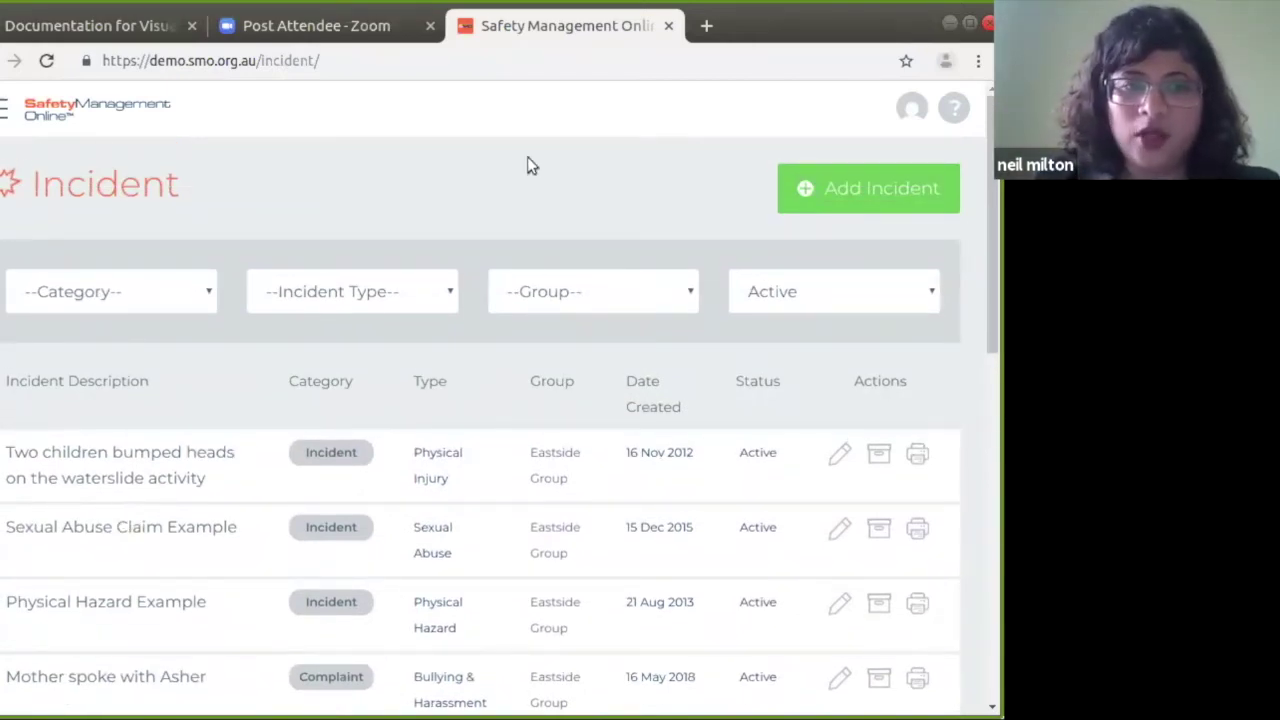
pyautogui.click(908, 187)
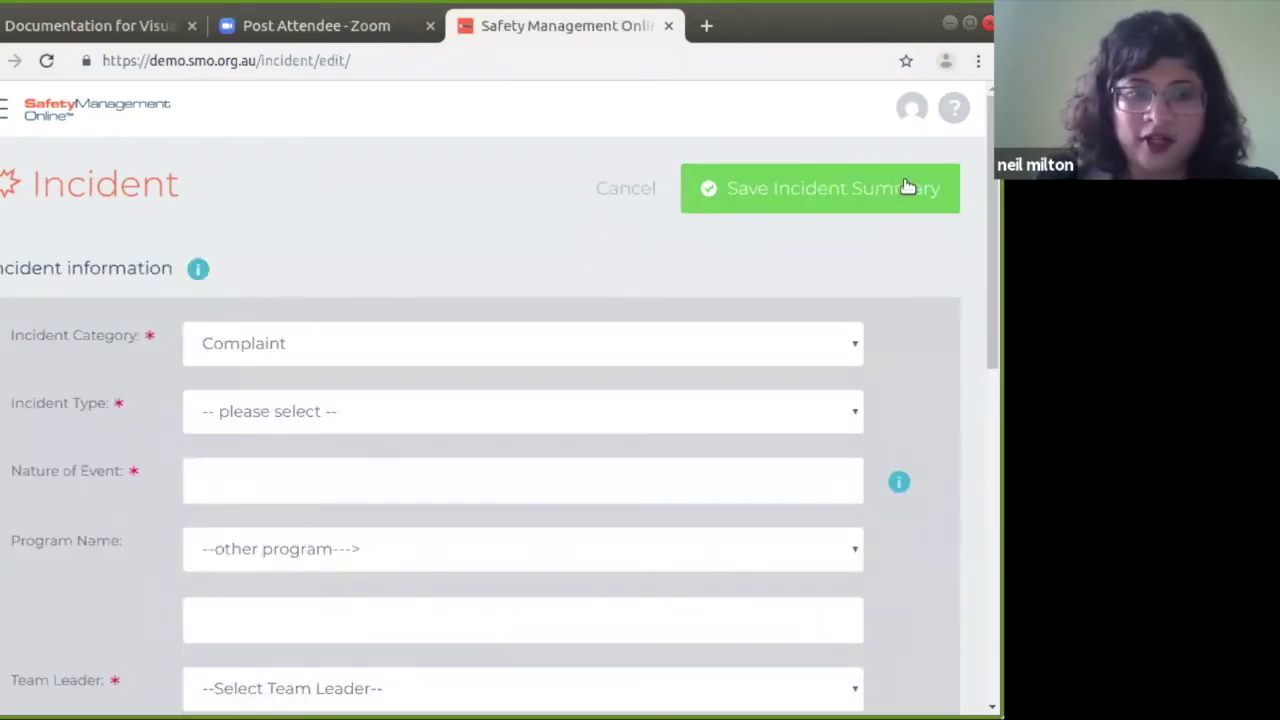
# Step: Keep Complaint as the incident category and bring up the Incident Type choices
pyautogui.scroll(-3, 165, 418)
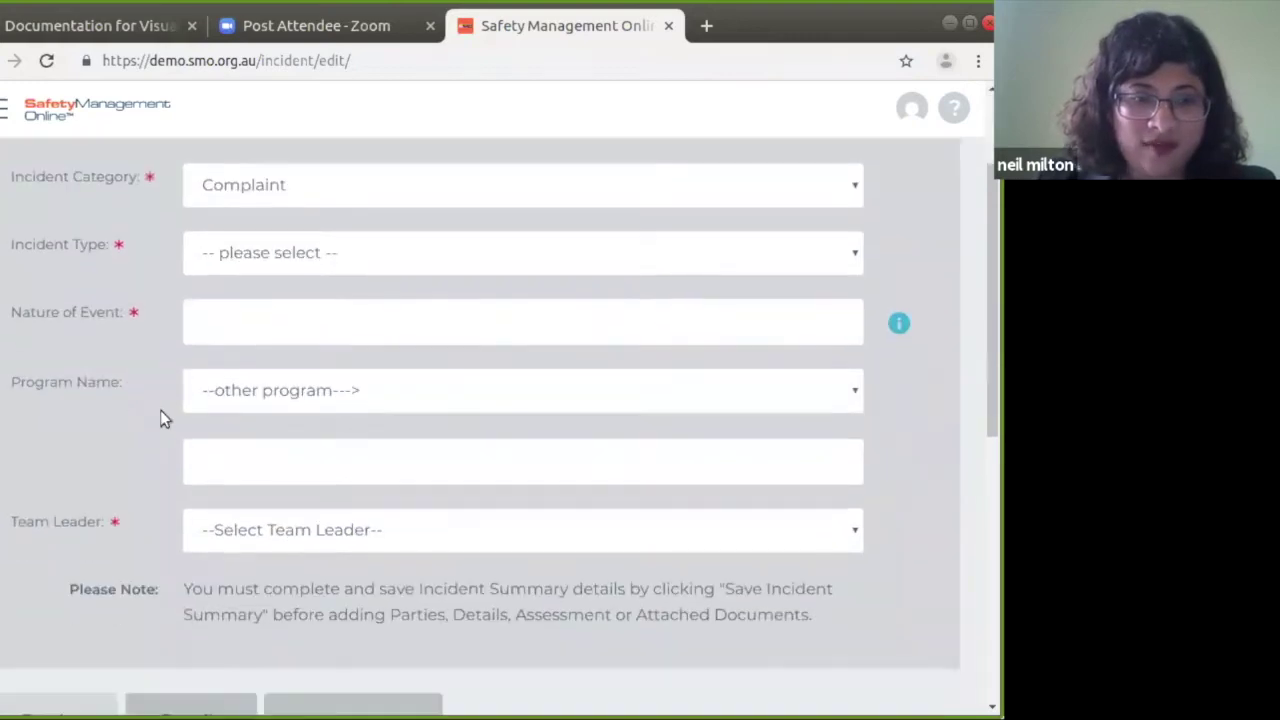
pyautogui.scroll(-4, 160, 410)
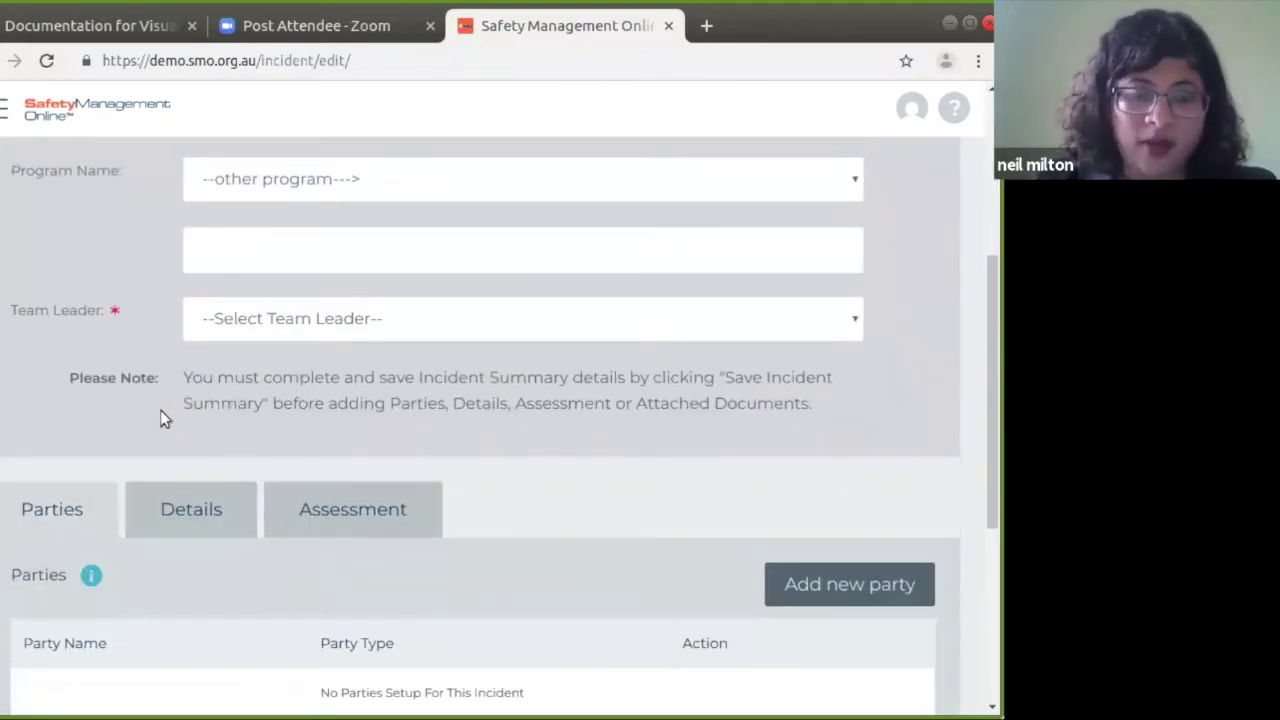
pyautogui.scroll(4, 160, 410)
pyautogui.scroll(3, 160, 410)
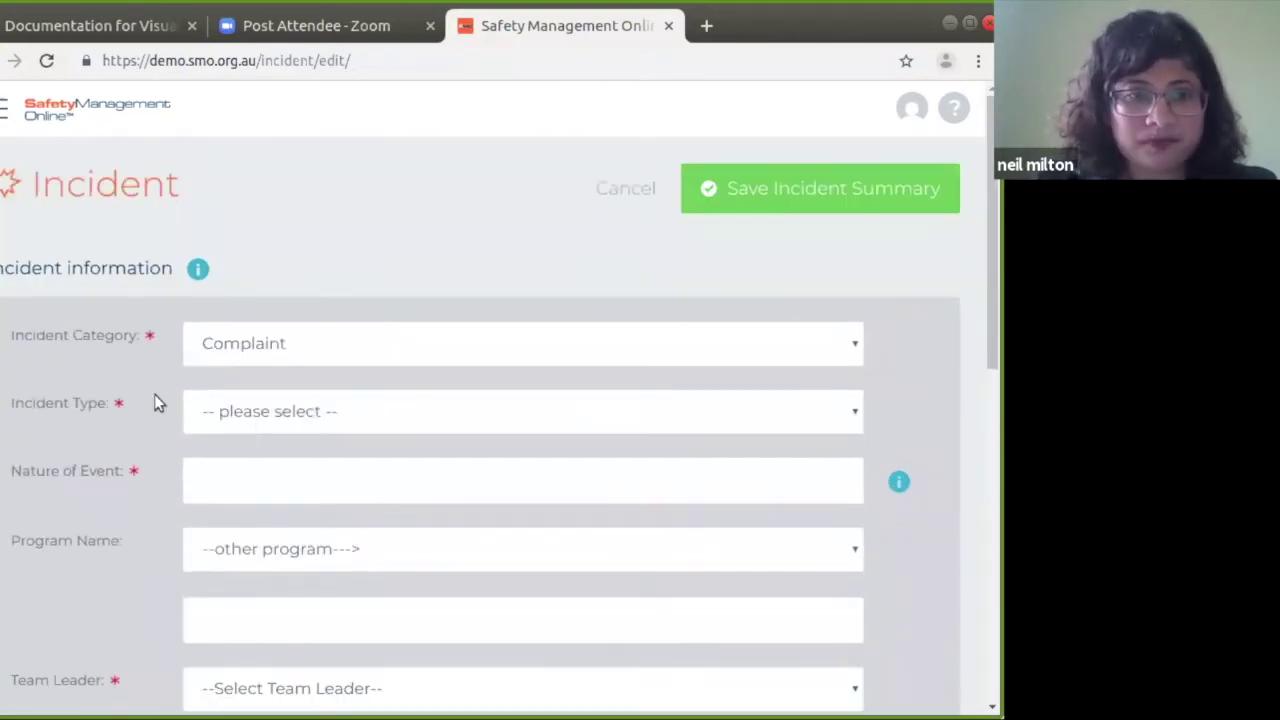
pyautogui.click(229, 342)
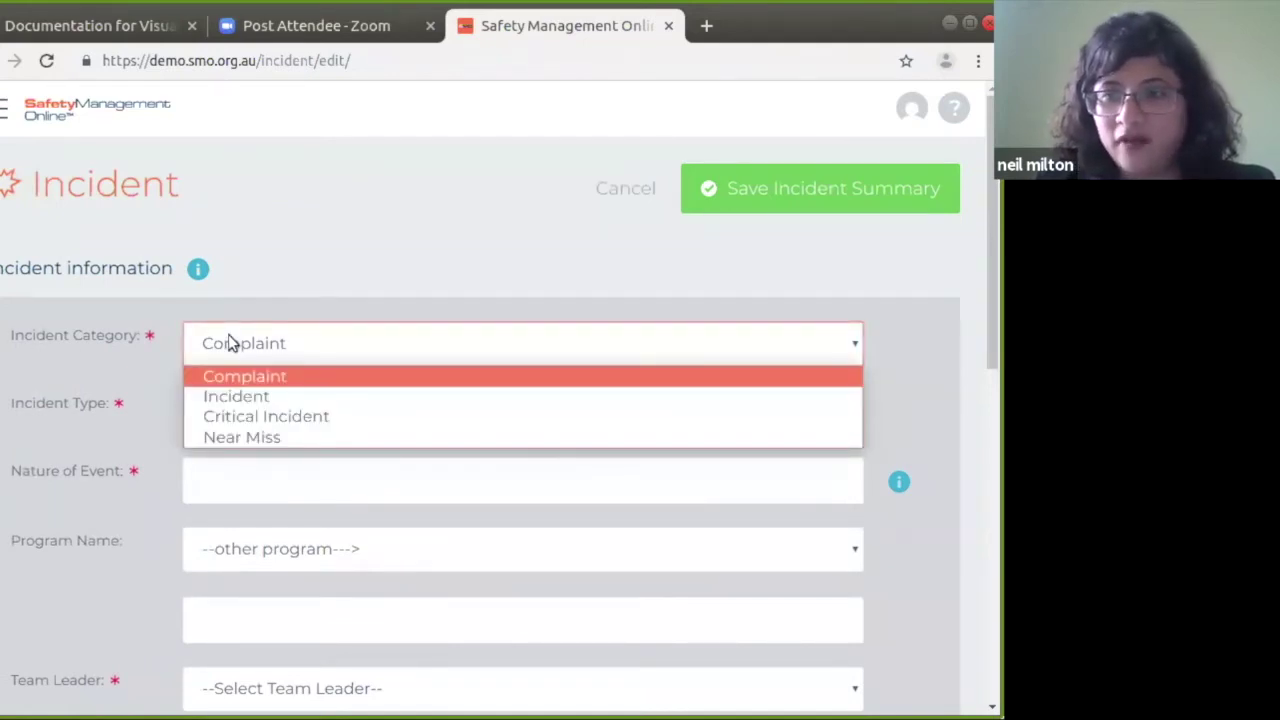
pyautogui.click(135, 393)
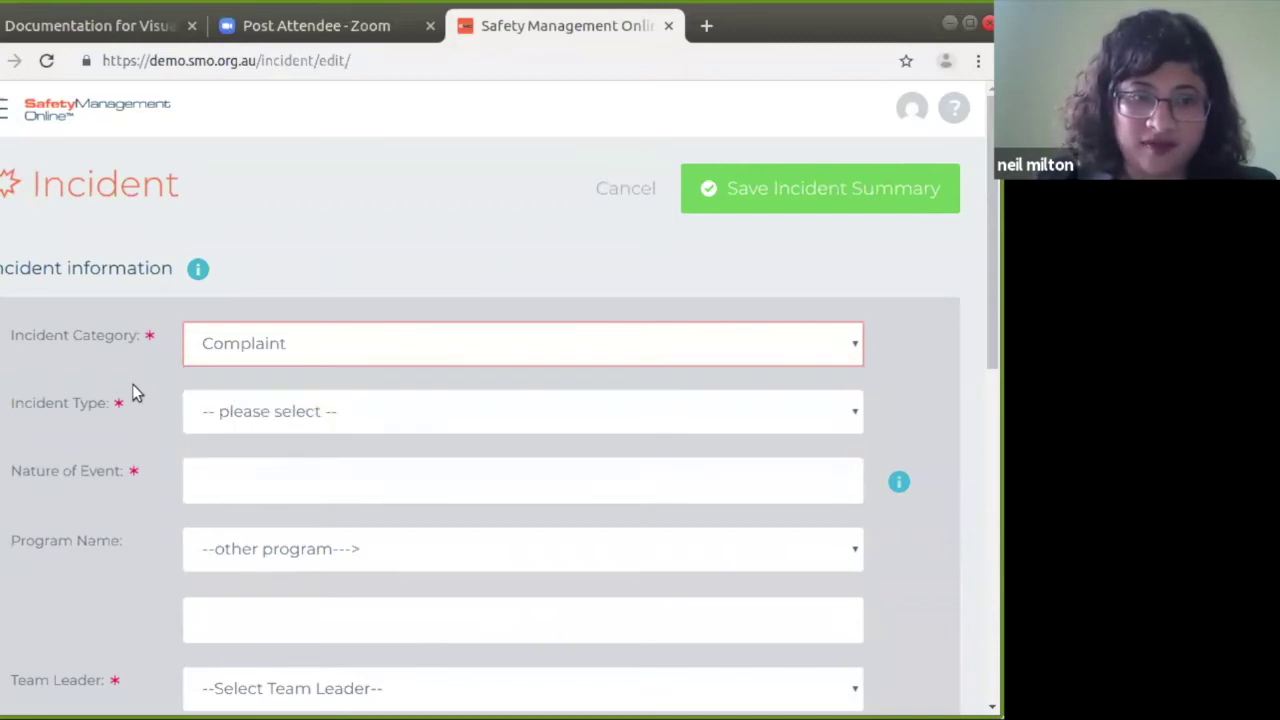
pyautogui.click(246, 434)
pyautogui.click(249, 427)
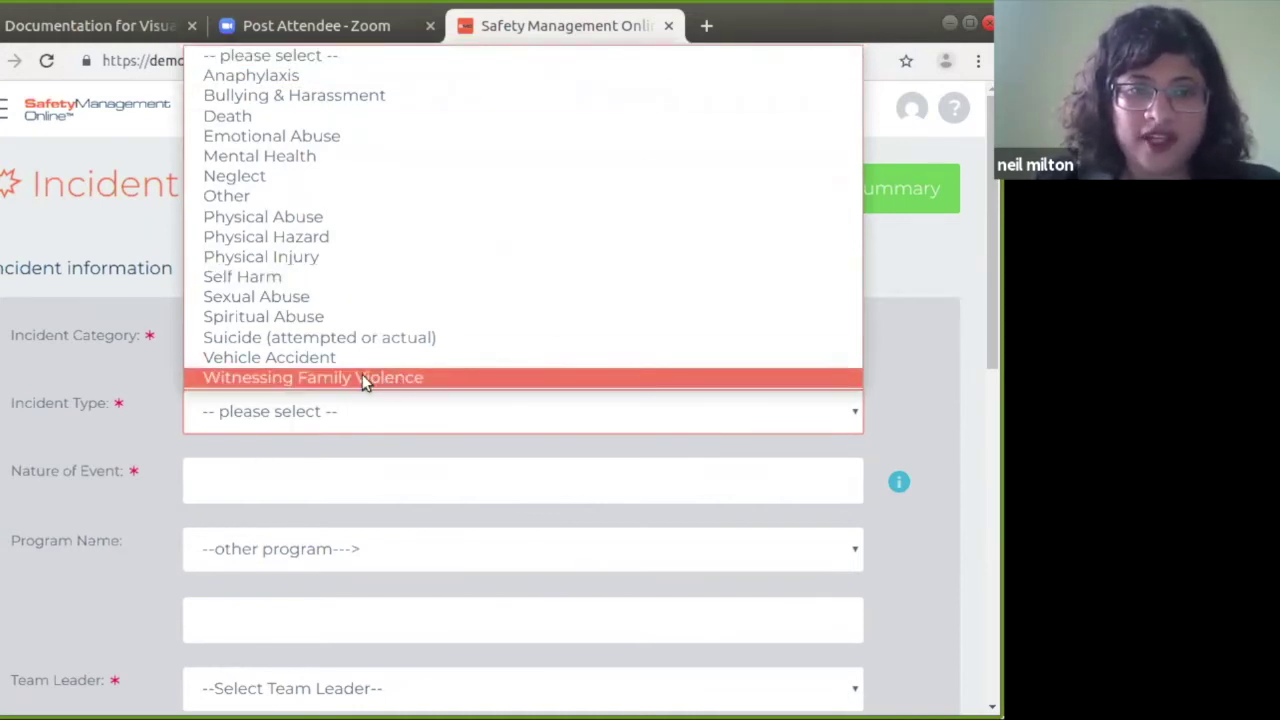
# Step: Set the incident type to Physical Injury and review the new event date, time and location fields
pyautogui.click(224, 259)
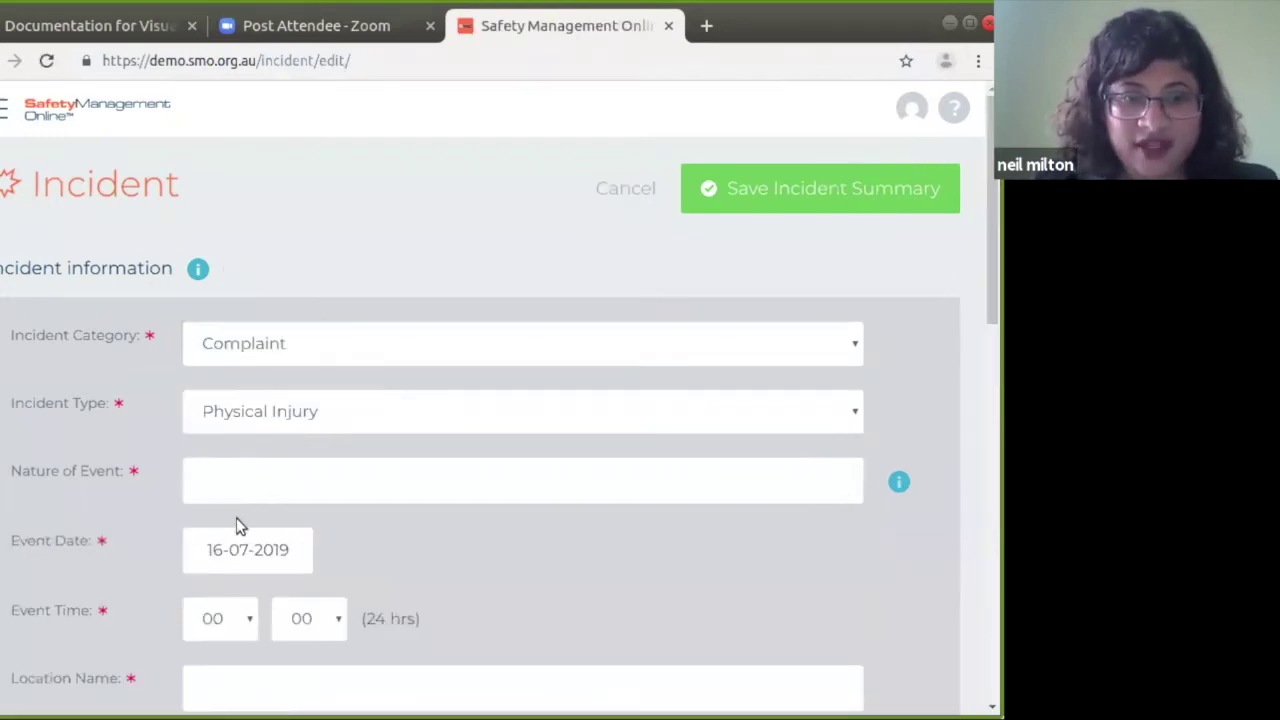
pyautogui.scroll(-1, 240, 527)
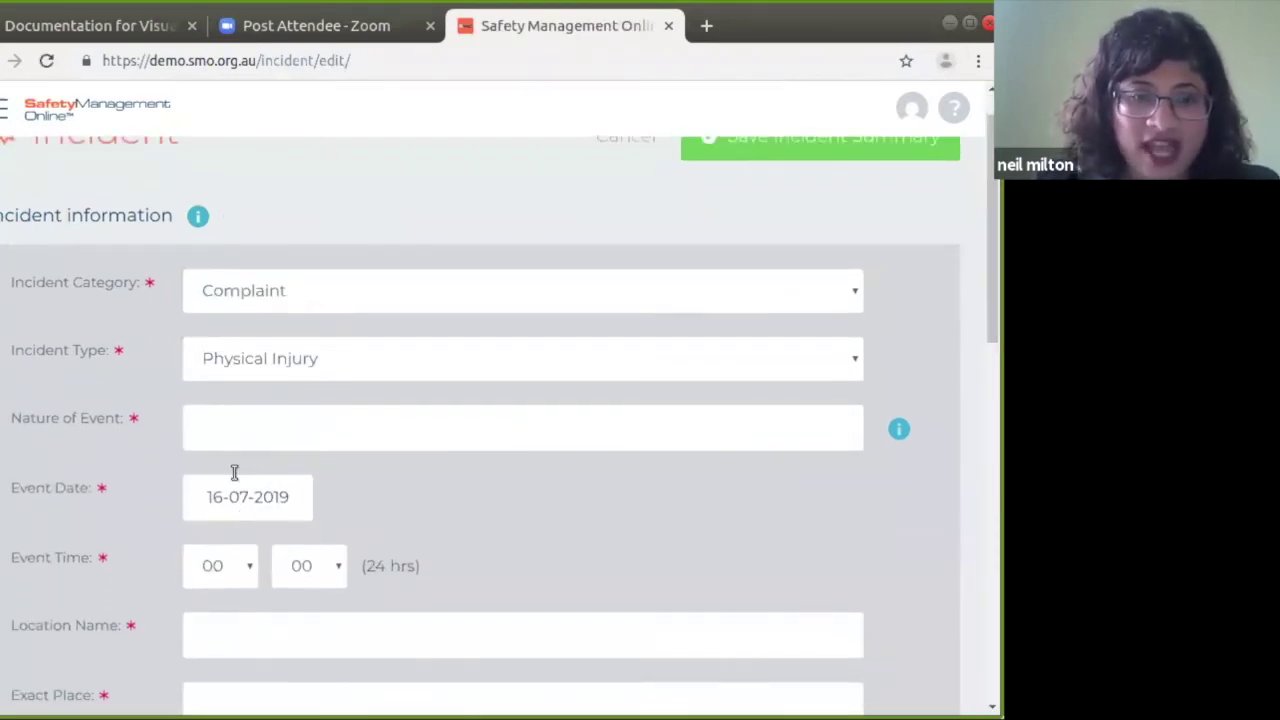
pyautogui.scroll(-1, 200, 577)
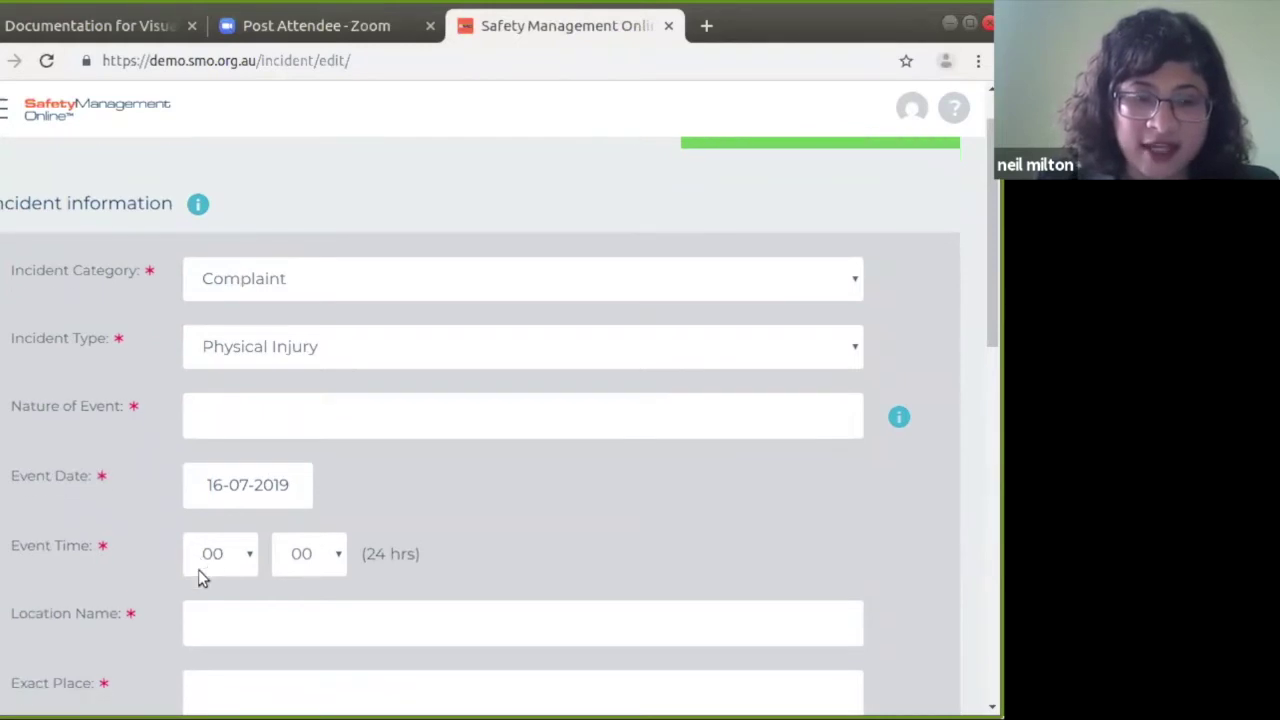
pyautogui.scroll(-8, 200, 577)
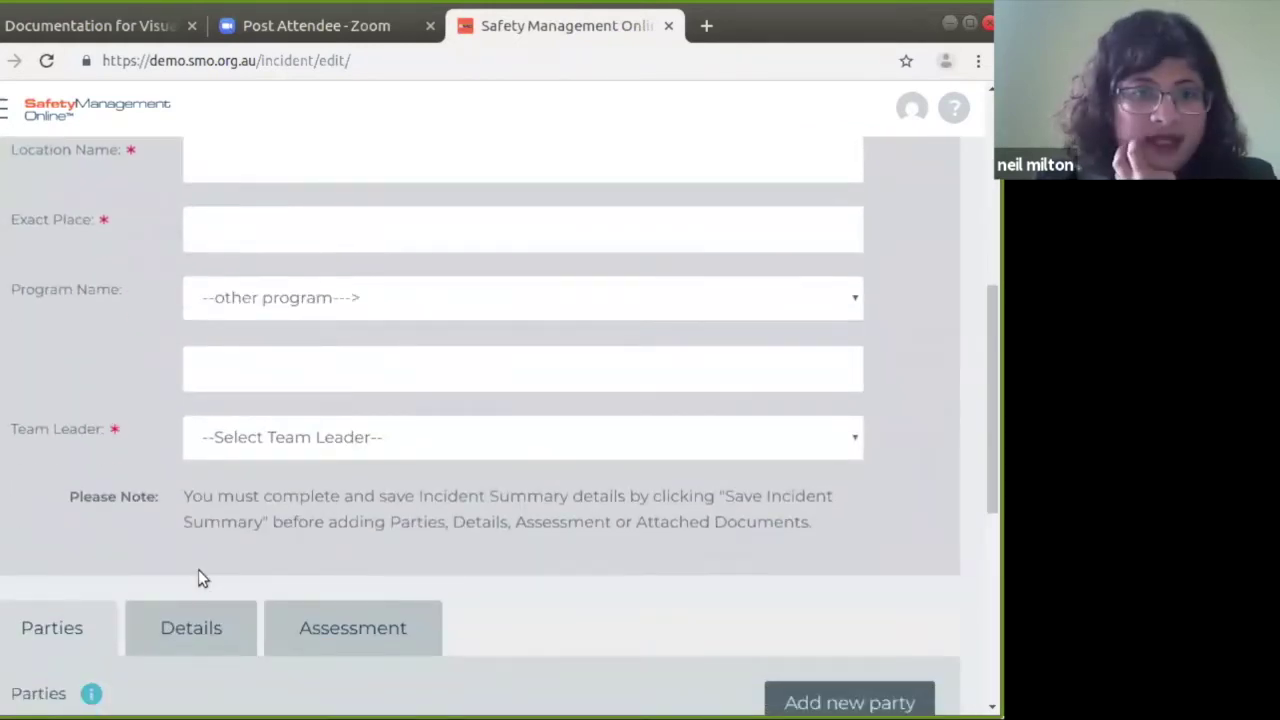
pyautogui.scroll(3, 198, 578)
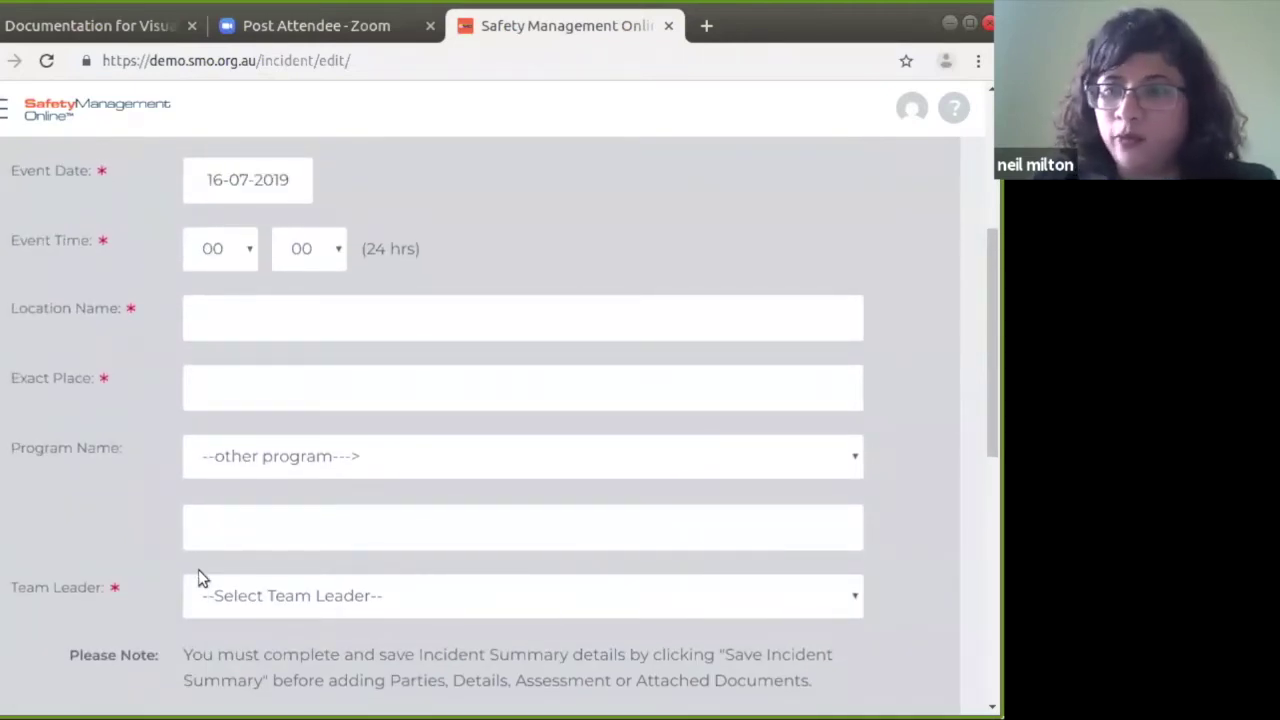
pyautogui.scroll(7, 198, 578)
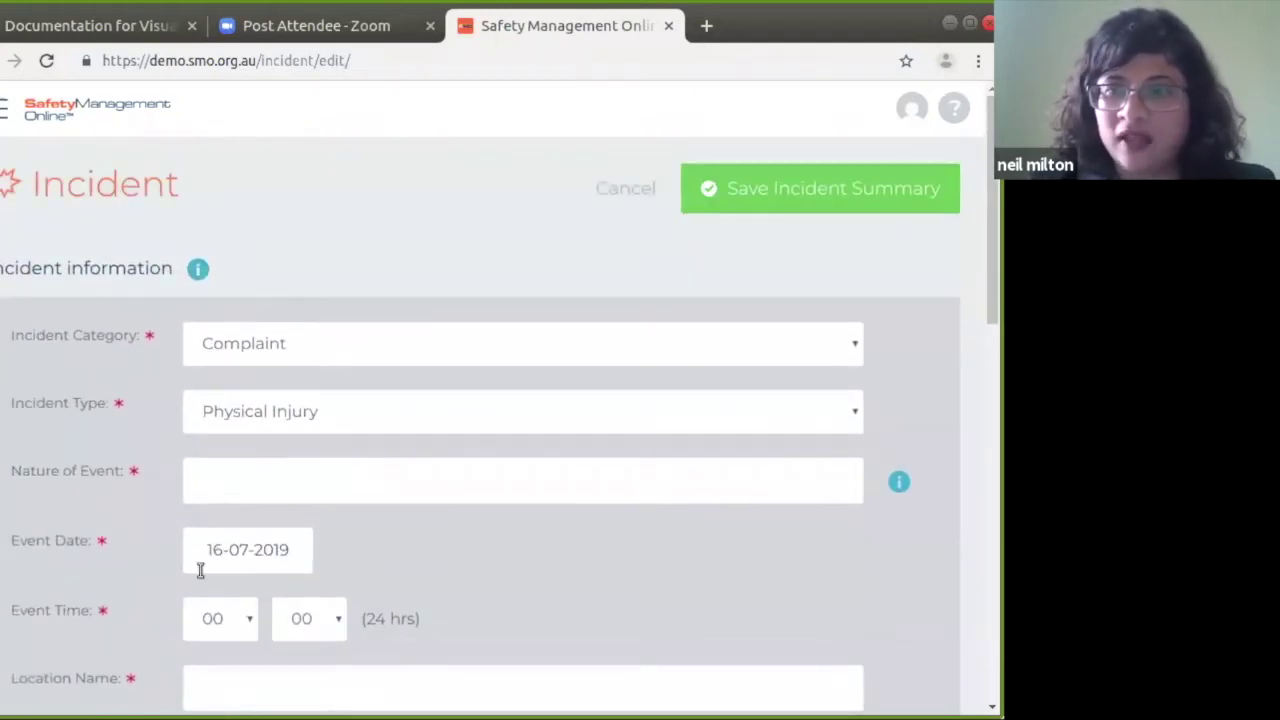
pyautogui.scroll(-1, 200, 570)
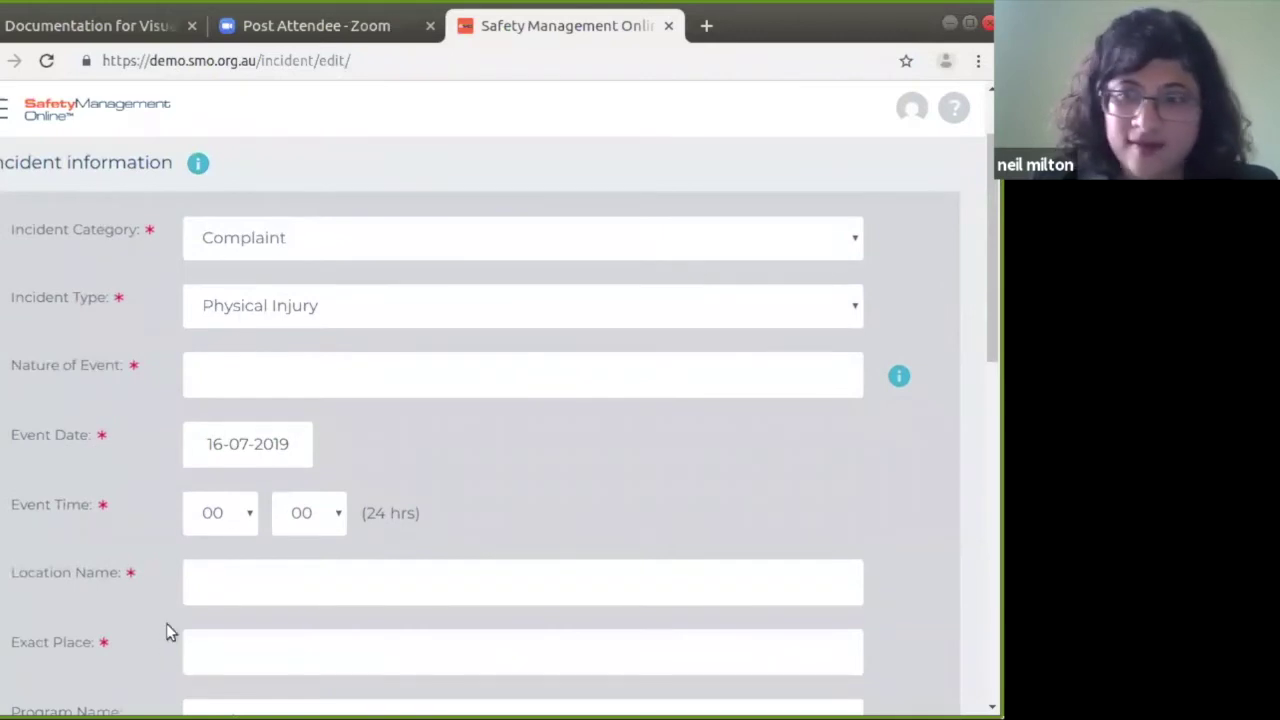
pyautogui.click(278, 316)
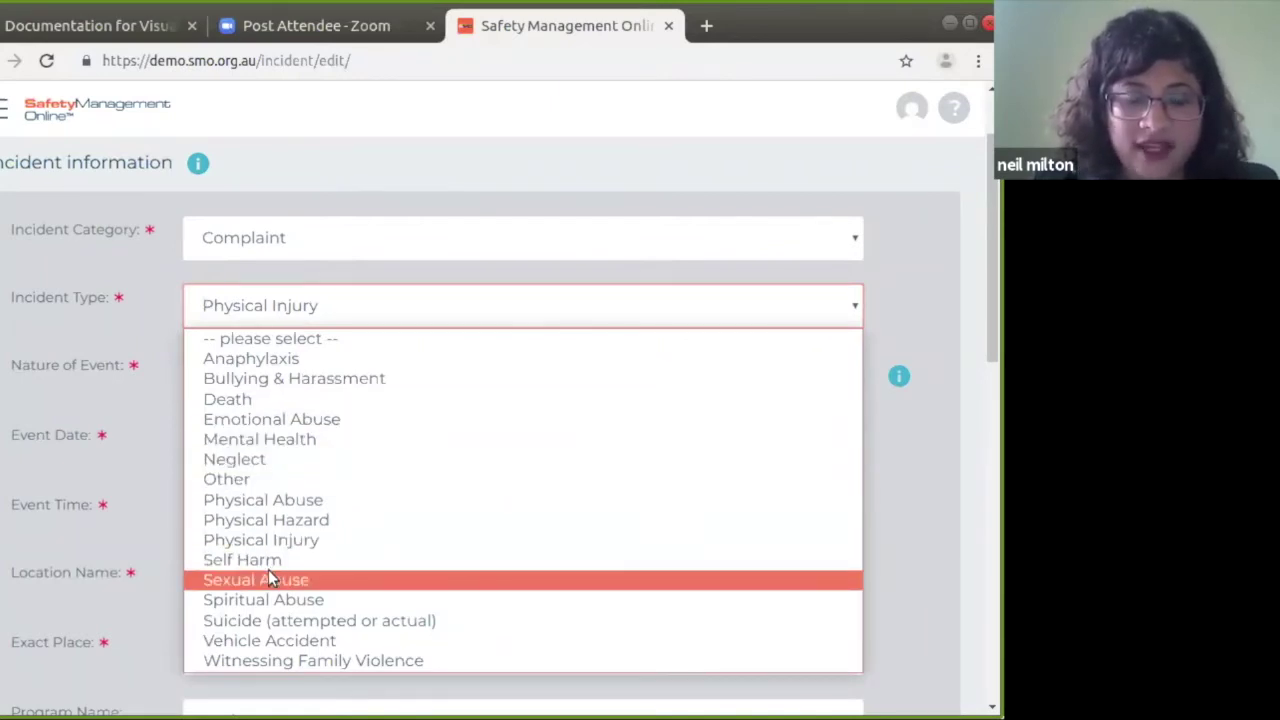
# Step: Try Neglect as the incident type and look over the type choices again
pyautogui.click(242, 462)
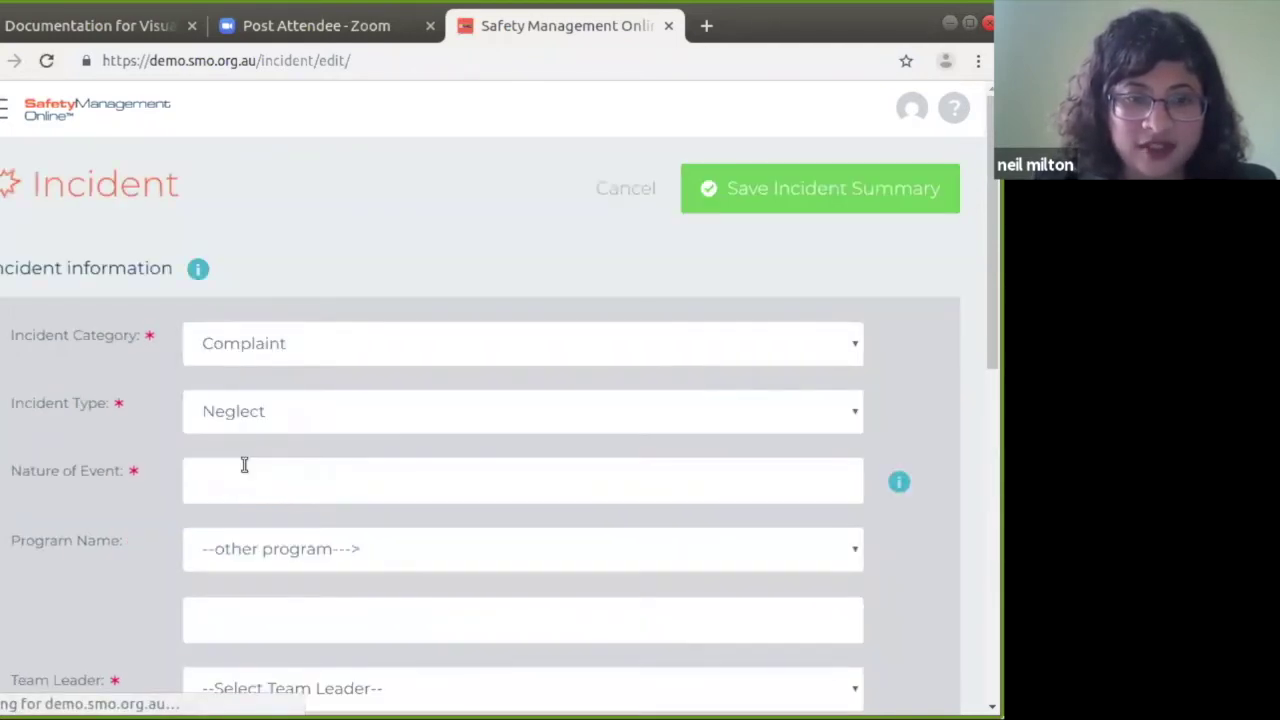
pyautogui.scroll(-2, 246, 468)
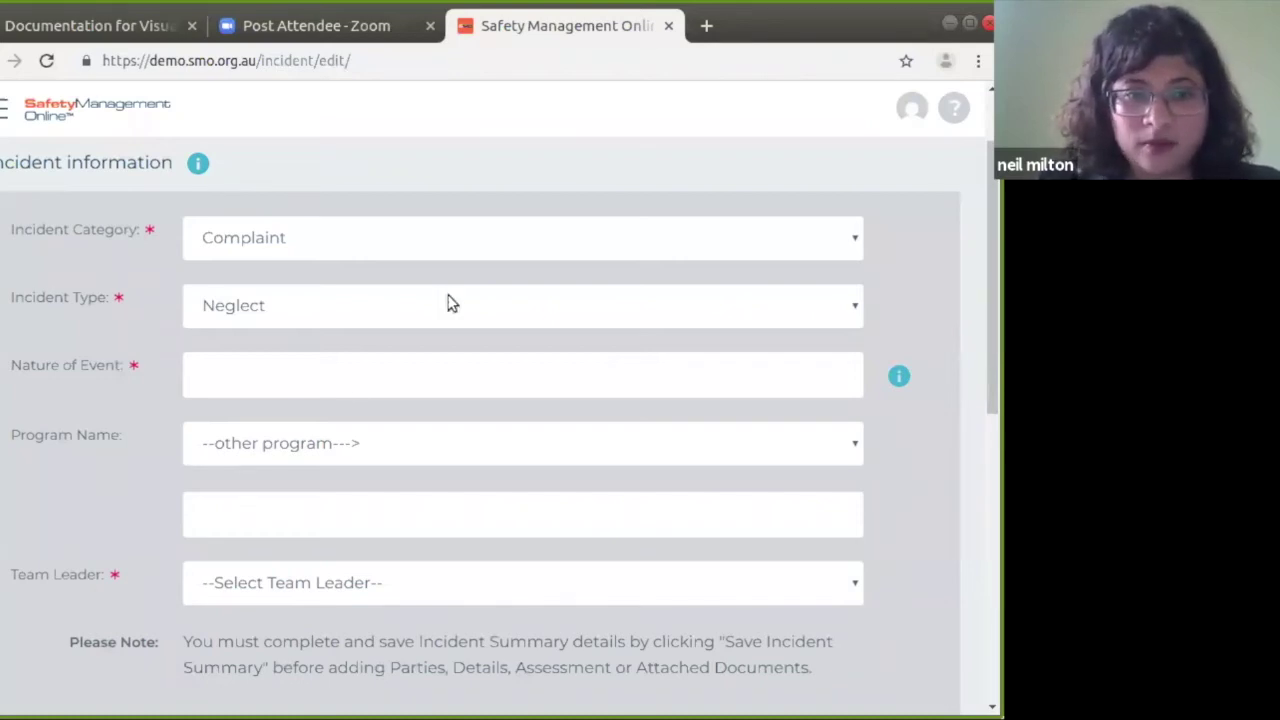
pyautogui.click(244, 310)
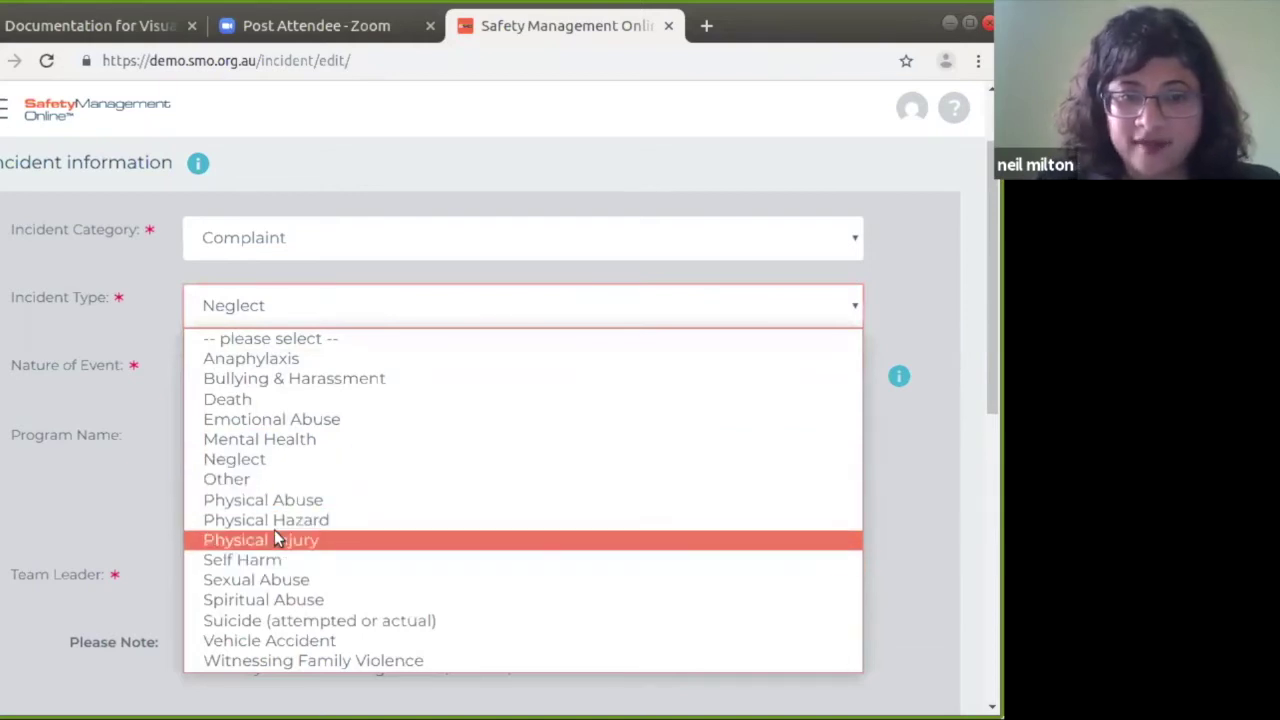
pyautogui.click(258, 262)
# Step: Try the Incident category, then set the incident type back to Physical Injury
pyautogui.click(266, 240)
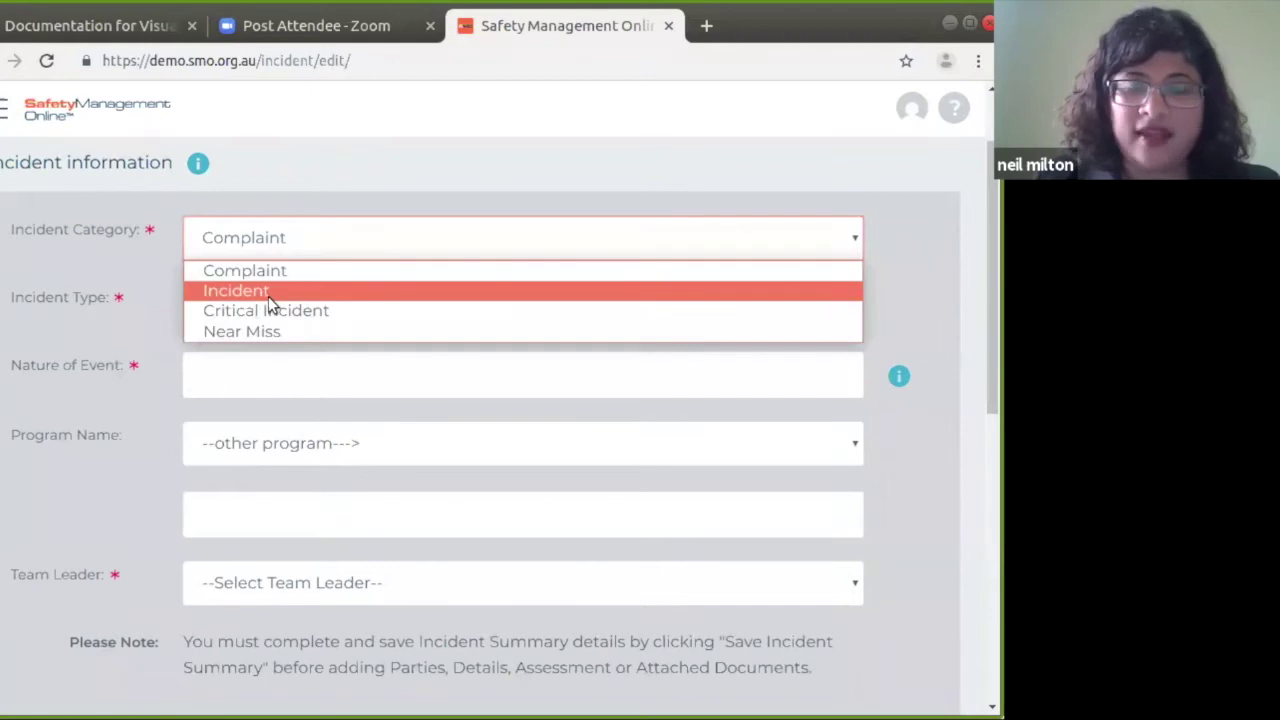
pyautogui.click(268, 296)
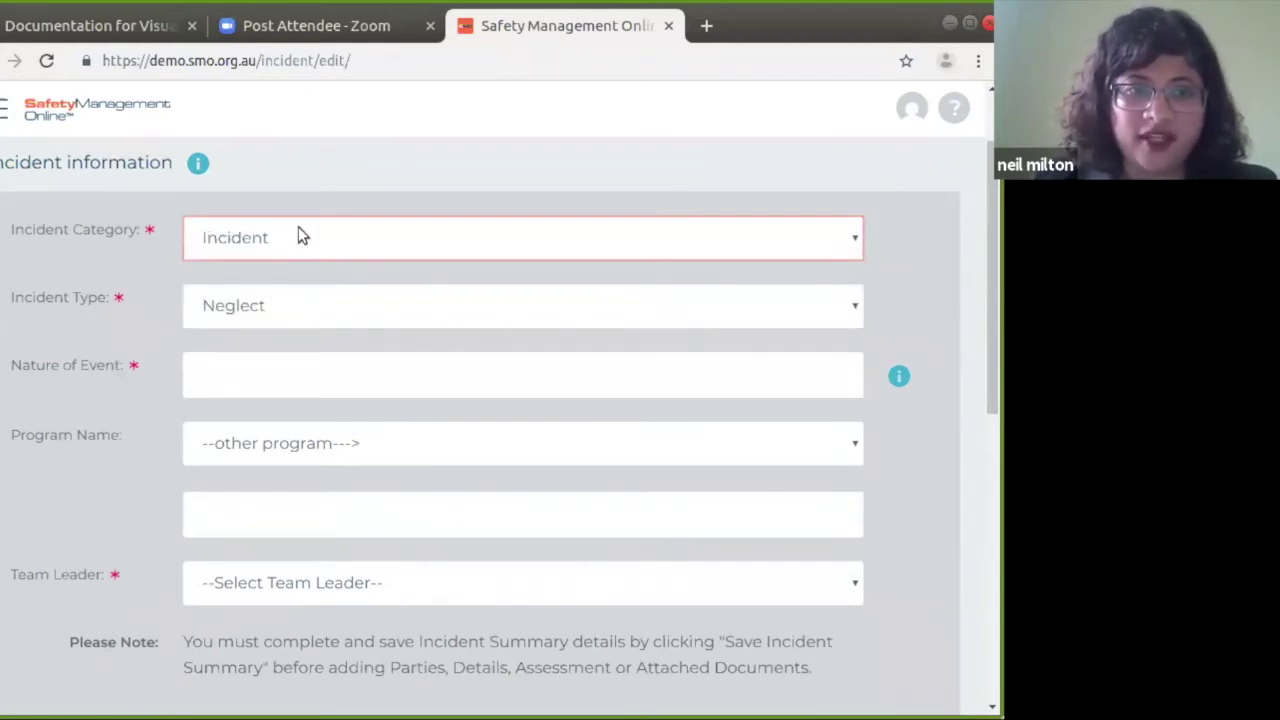
pyautogui.click(274, 312)
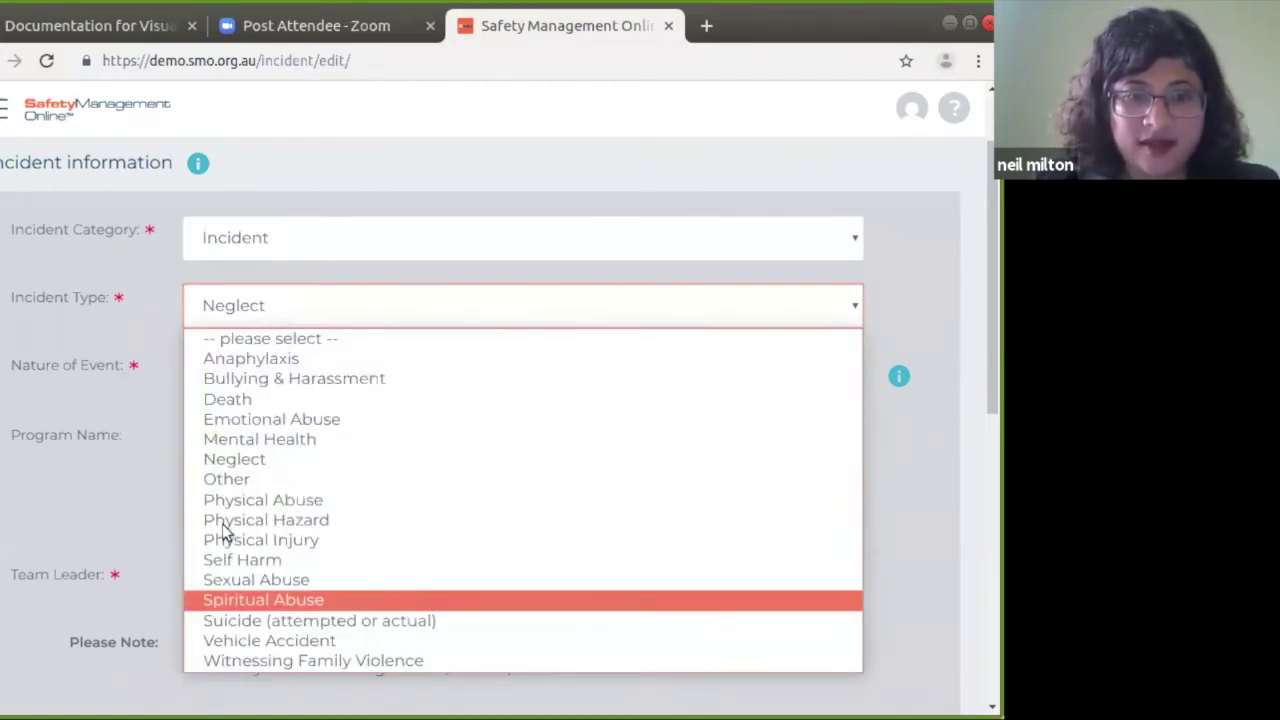
pyautogui.click(250, 541)
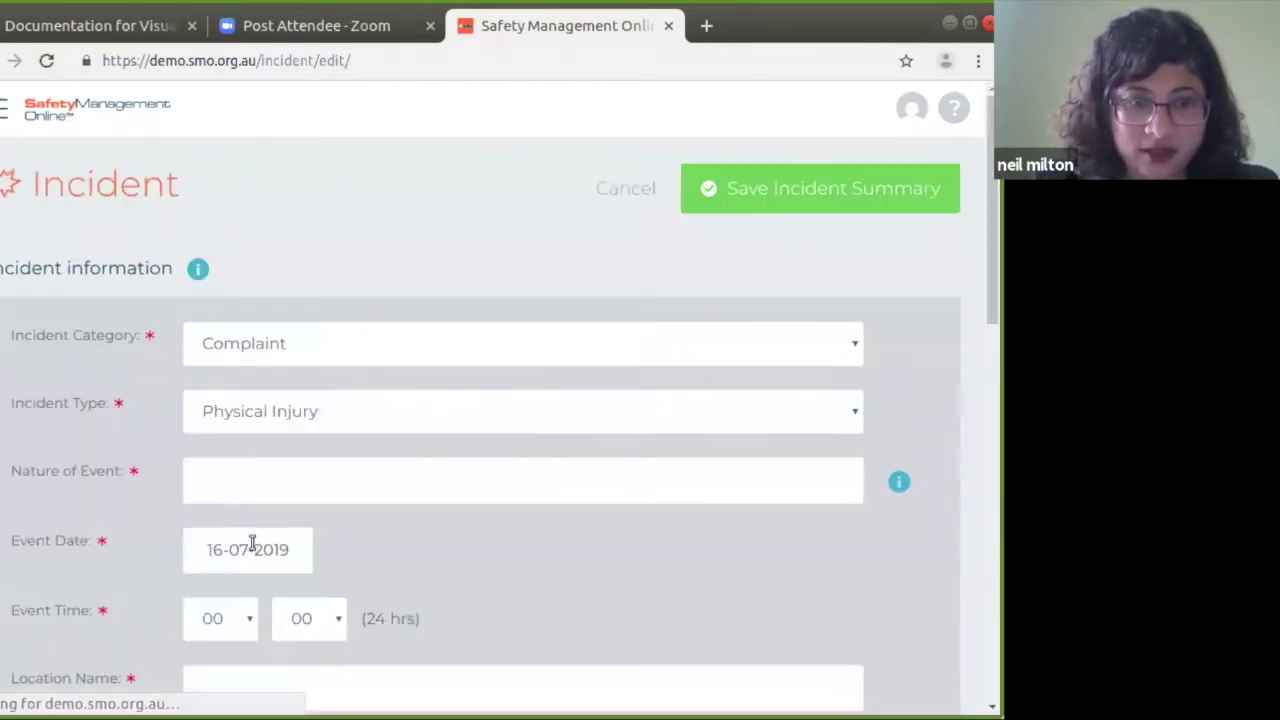
pyautogui.scroll(-1, 300, 530)
# Step: Enter 'burns during a camp' as the Nature of Event
pyautogui.click(250, 421)
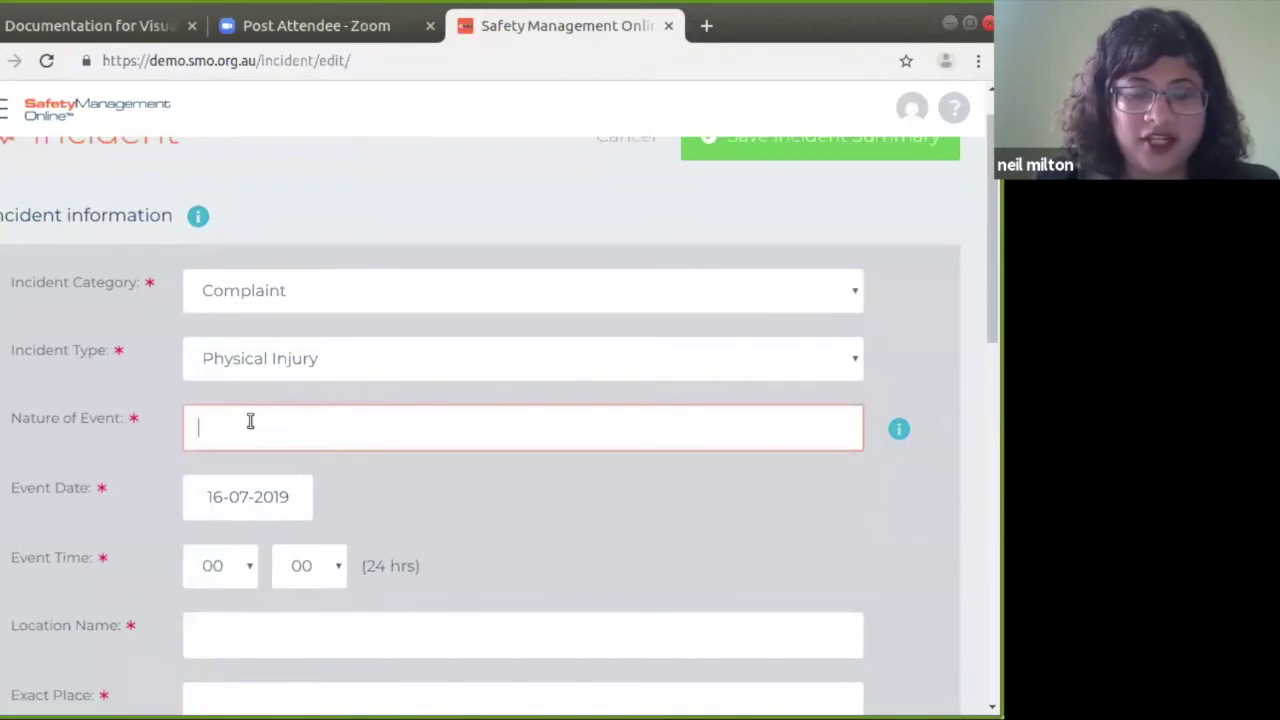
pyautogui.write('broke')
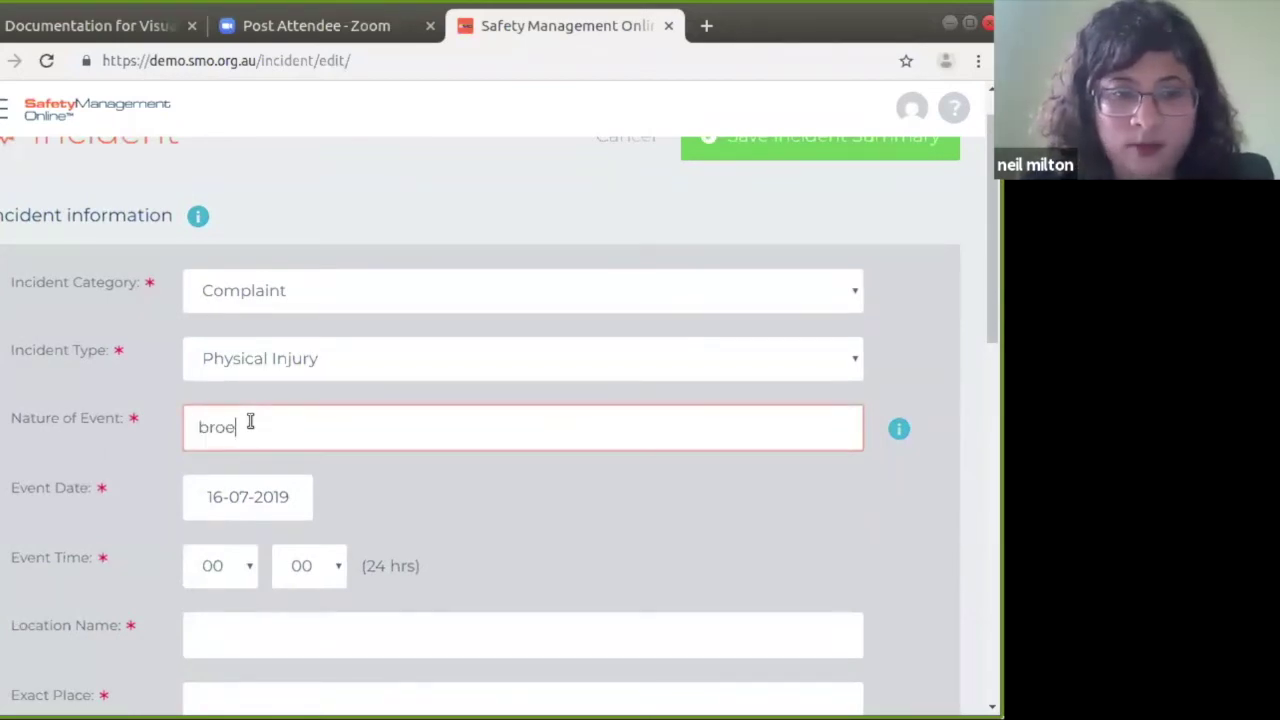
pyautogui.press('BackSpace')
pyautogui.press('BackSpace')
pyautogui.write('ken leg')
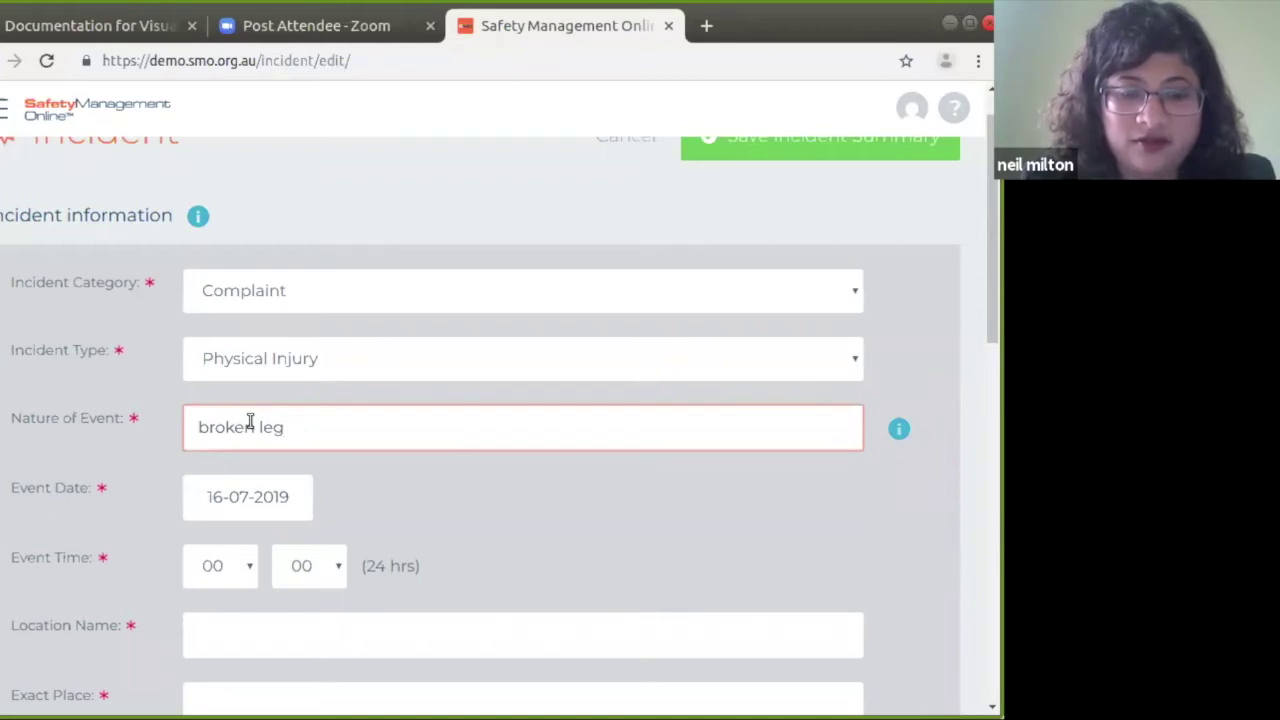
pyautogui.press('BackSpace')
pyautogui.press('BackSpace')
pyautogui.press('BackSpace')
pyautogui.press('BackSpace')
pyautogui.press('BackSpace')
pyautogui.press('BackSpace')
pyautogui.press('BackSpace')
pyautogui.press('BackSpace')
pyautogui.press('BackSpace')
pyautogui.press('BackSpace')
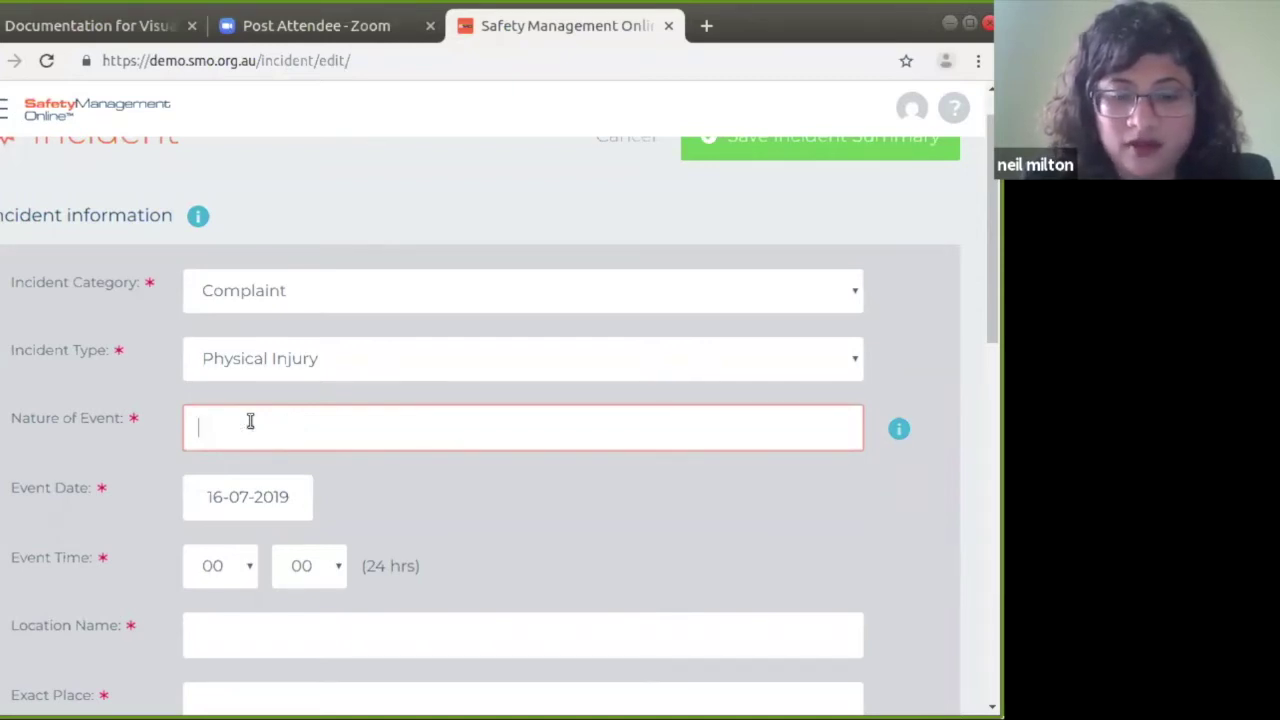
pyautogui.write('burns')
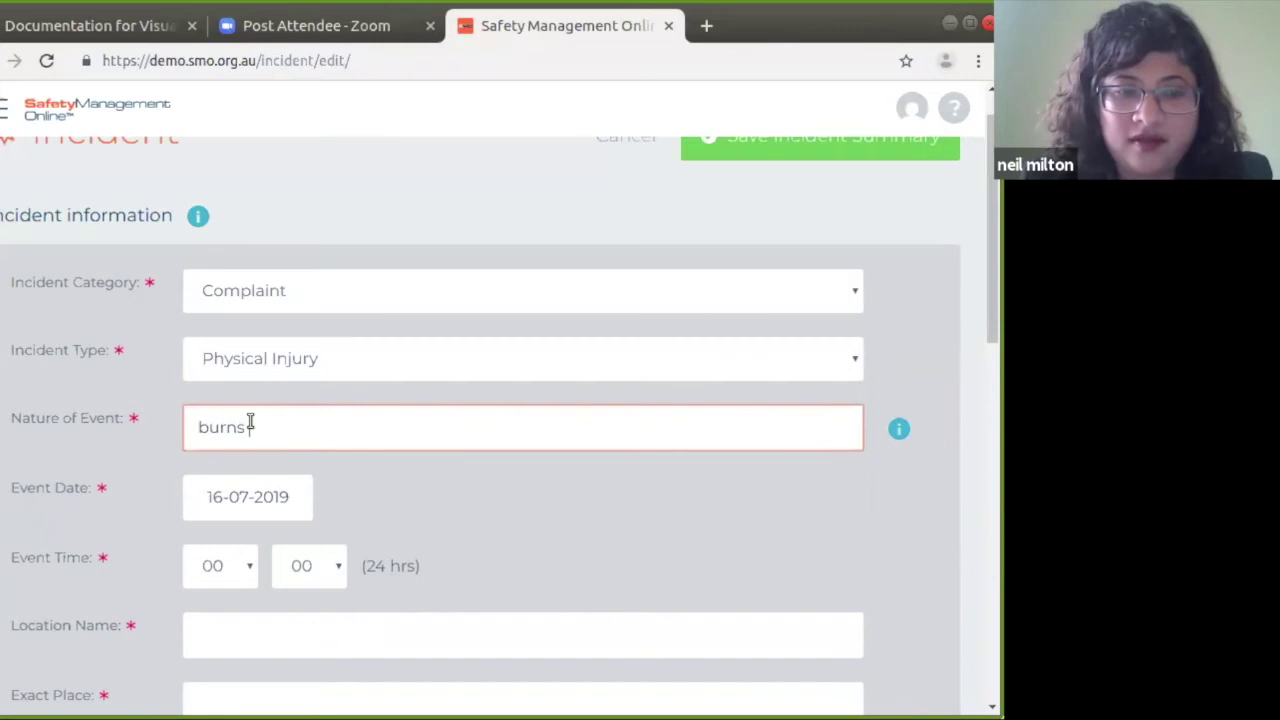
pyautogui.write(' during ')
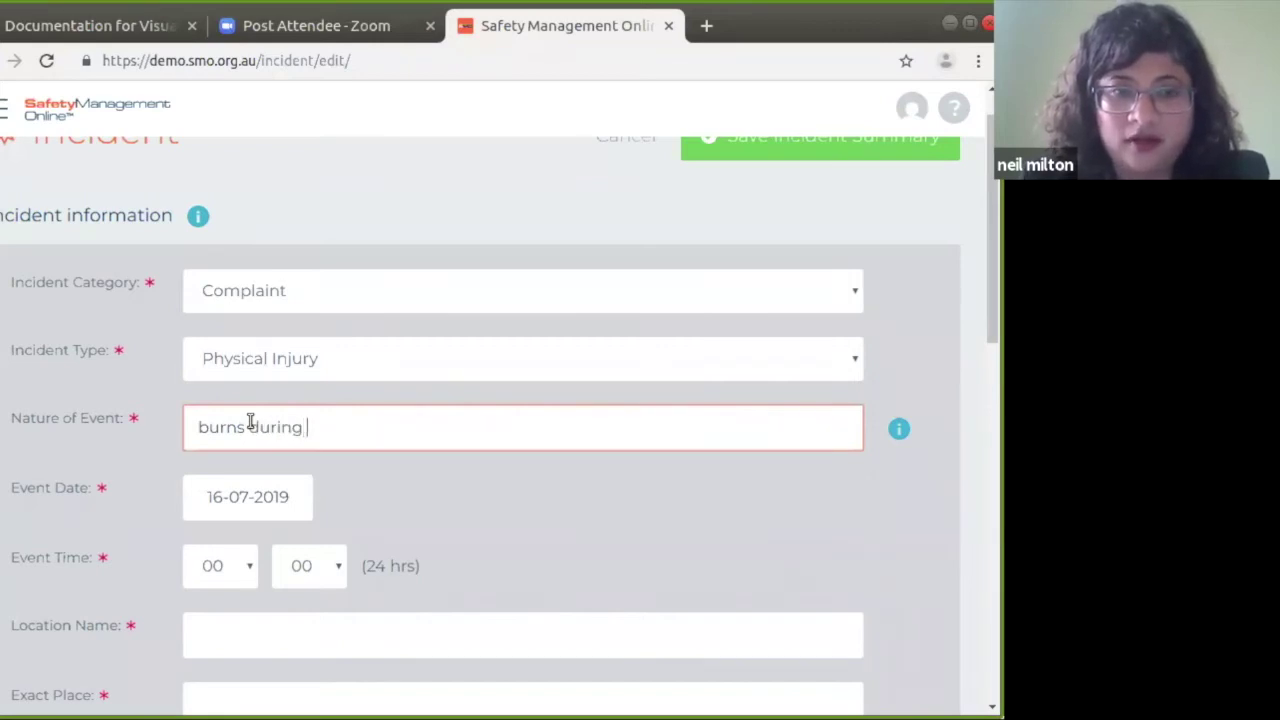
pyautogui.write('a camo')
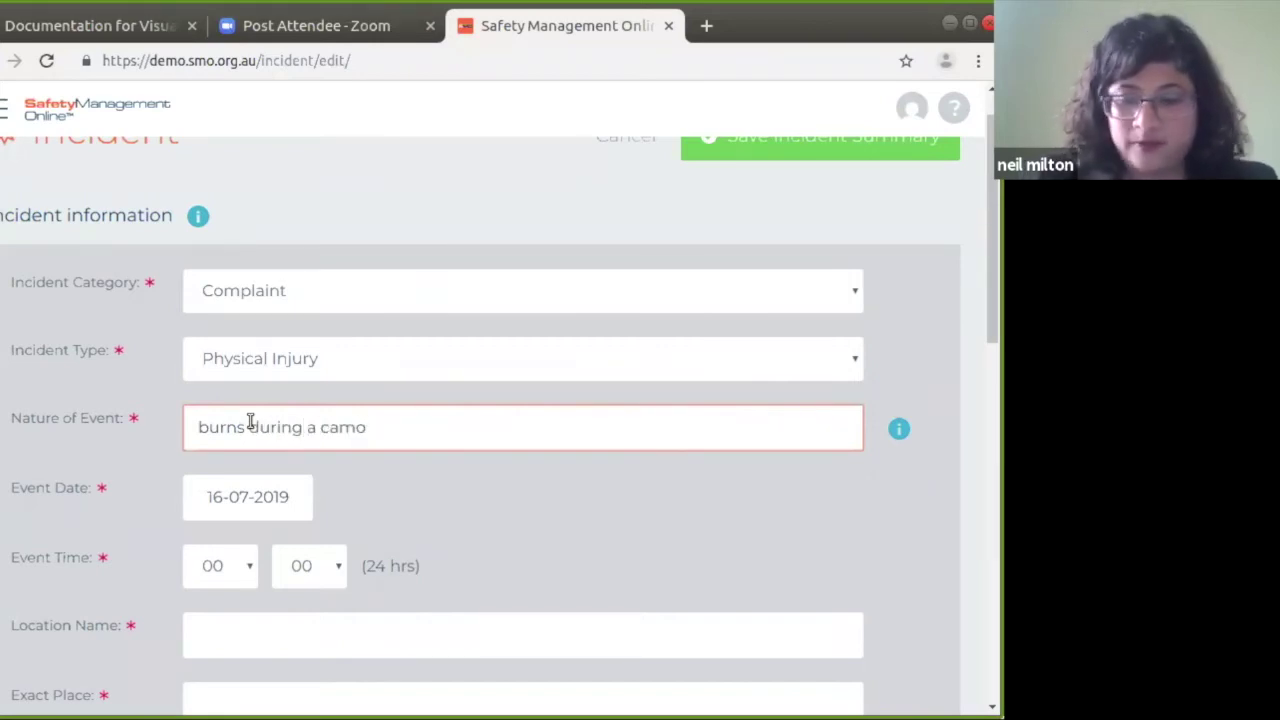
pyautogui.press('BackSpace')
pyautogui.write('p')
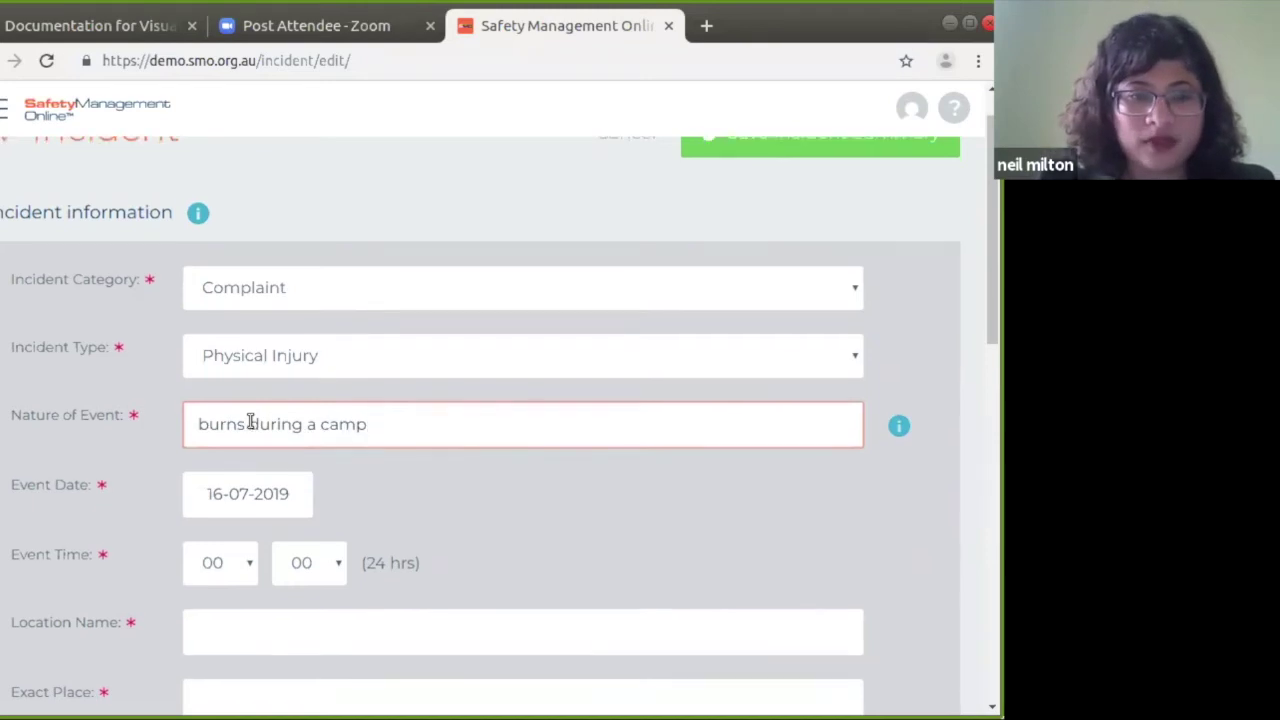
# Step: Check the Event Date calendar and keep the date 16-07-2019
pyautogui.scroll(-2, 307, 428)
pyautogui.click(275, 402)
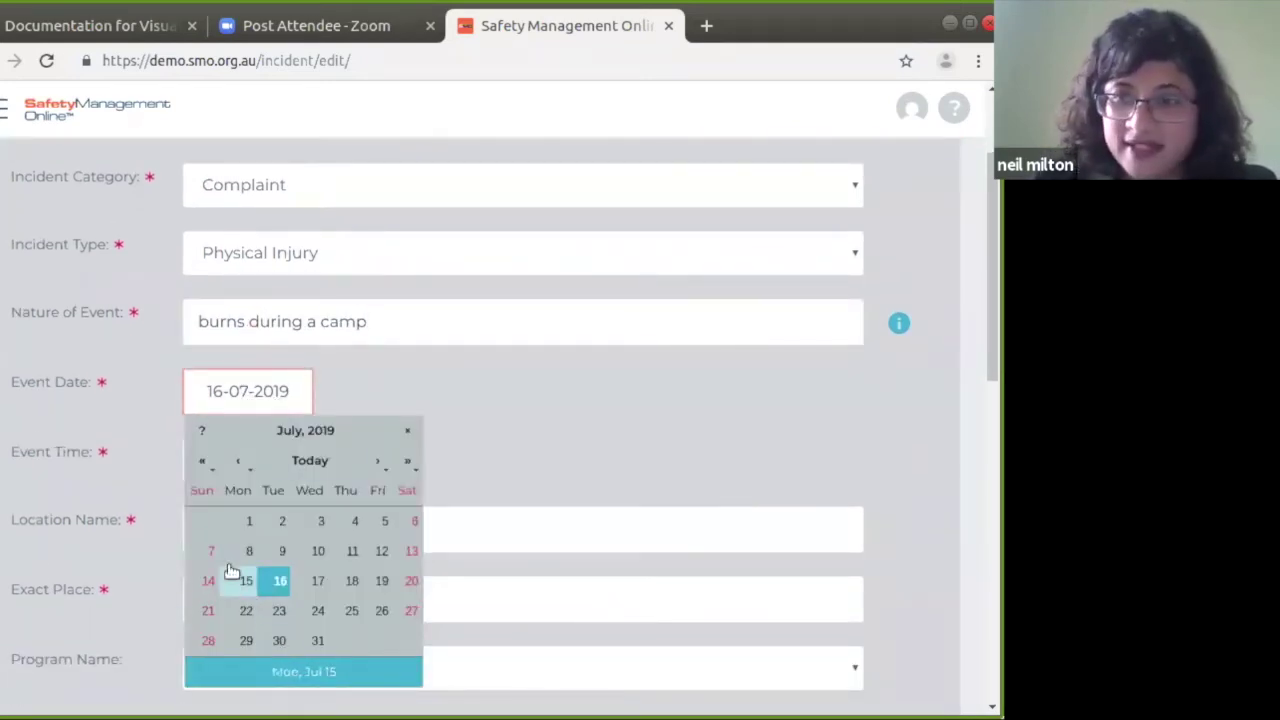
pyautogui.click(663, 418)
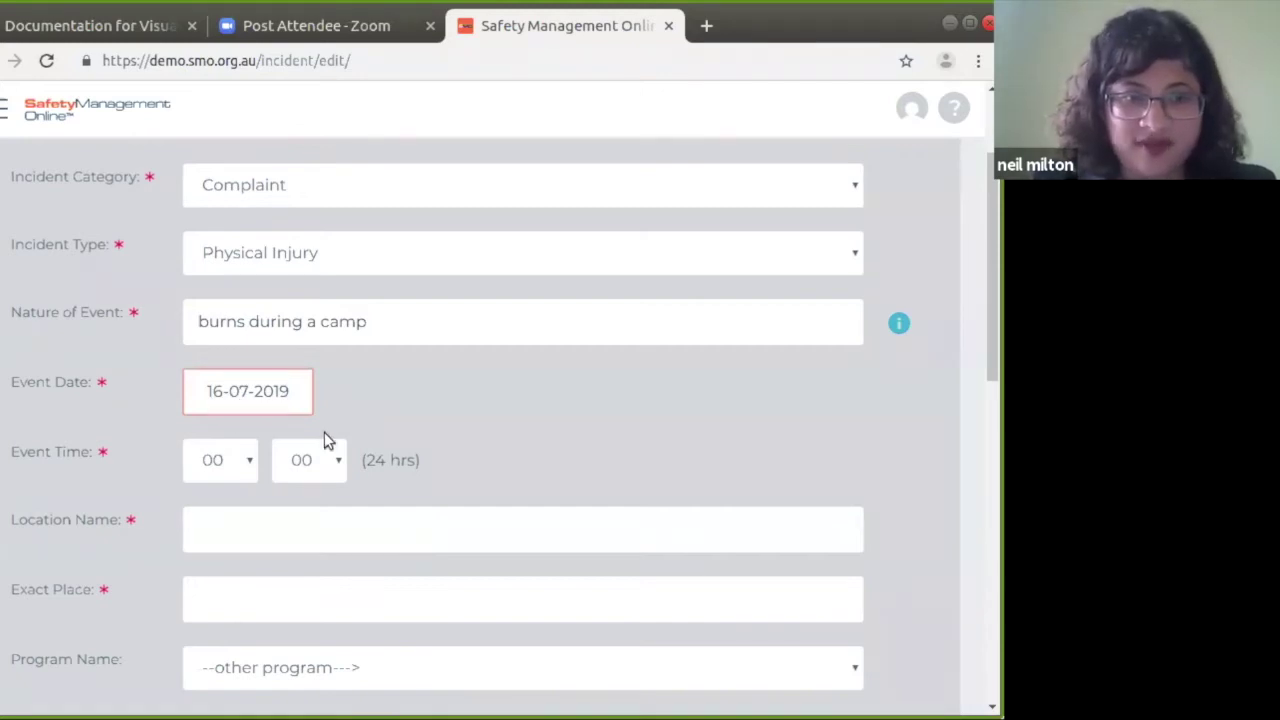
# Step: Set the event time to 10:00 and the Location Name to 'abcd park'
pyautogui.click(220, 472)
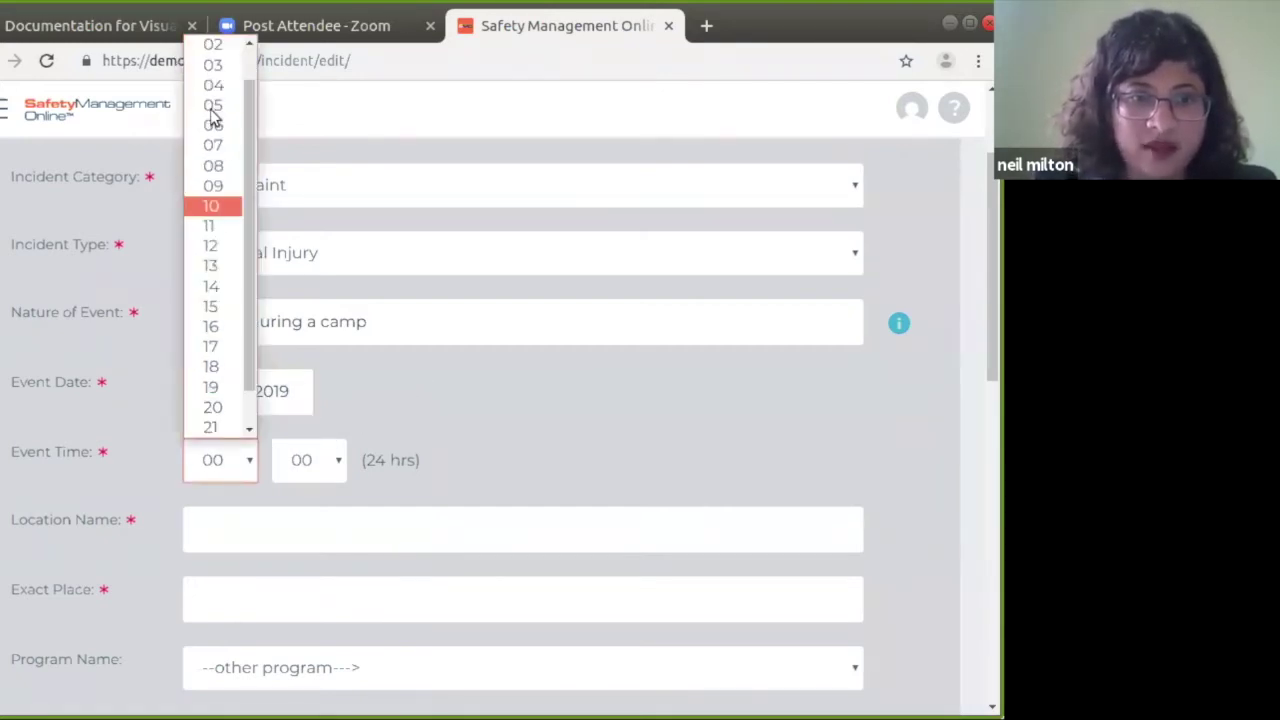
pyautogui.click(229, 206)
pyautogui.scroll(-1, 470, 530)
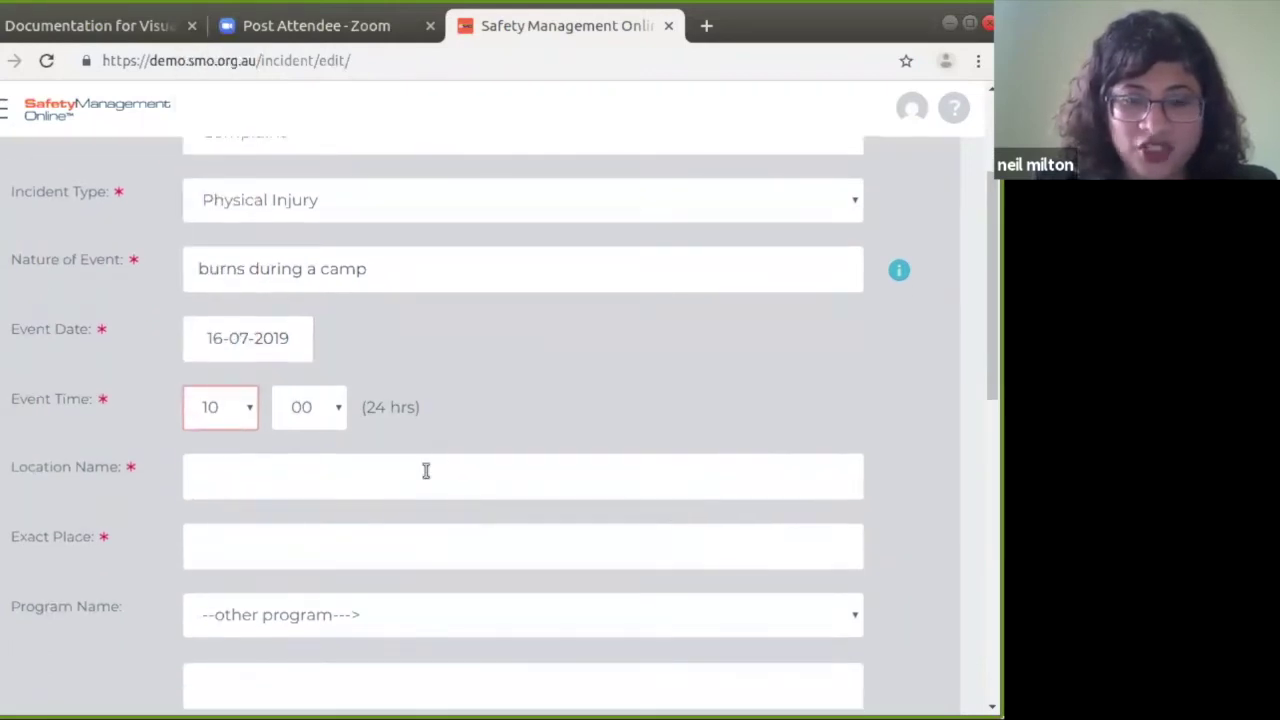
pyautogui.click(426, 473)
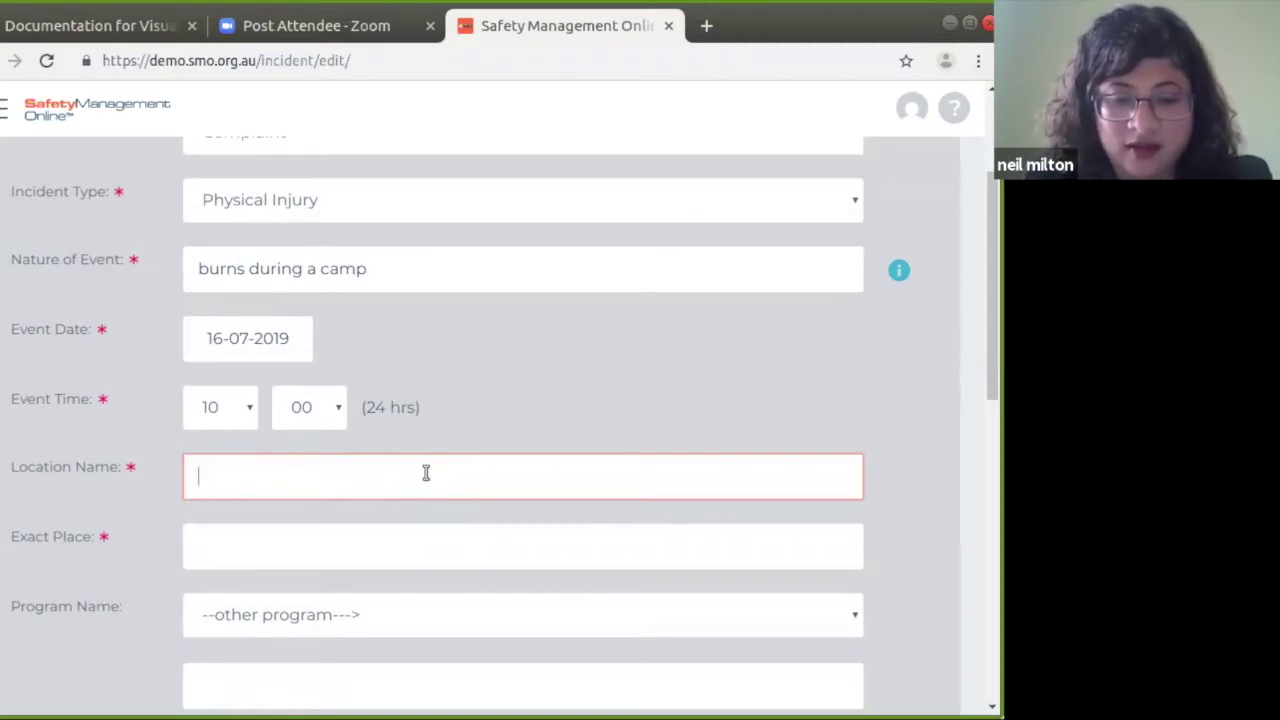
pyautogui.write('abcd par')
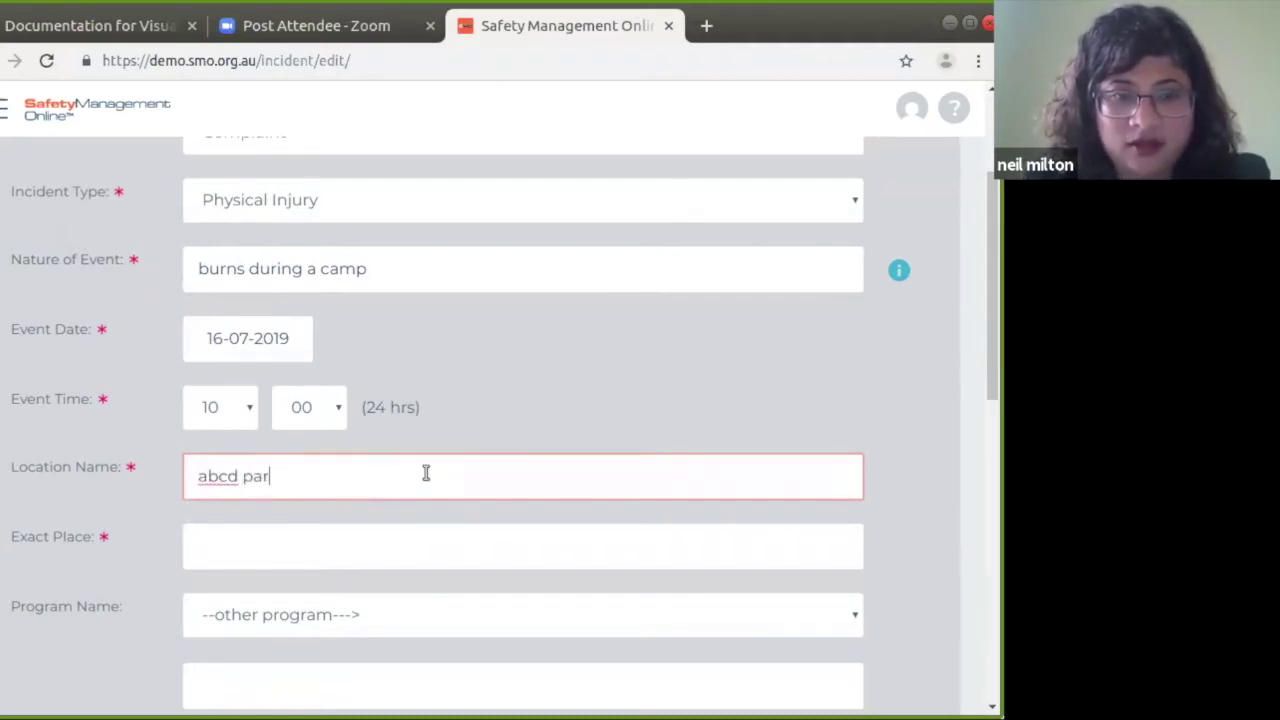
pyautogui.write('k')
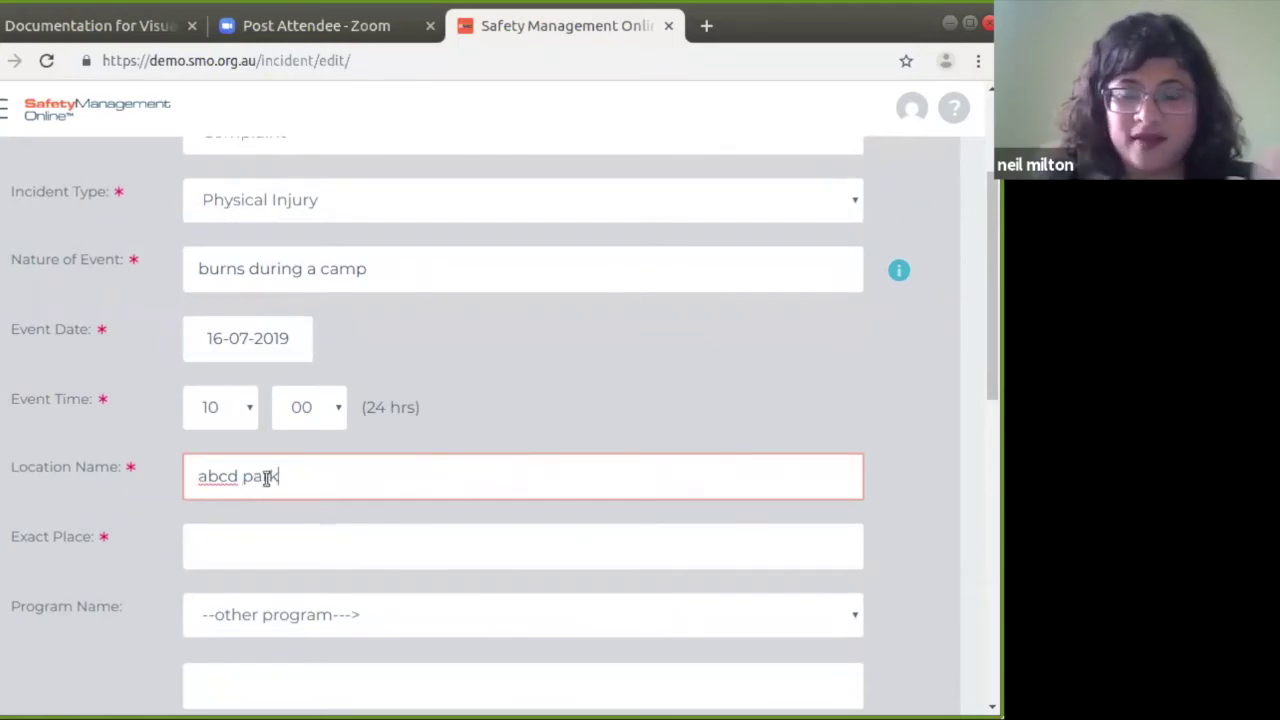
# Step: Enter 'near the' as the Exact Place
pyautogui.scroll(-1, 266, 478)
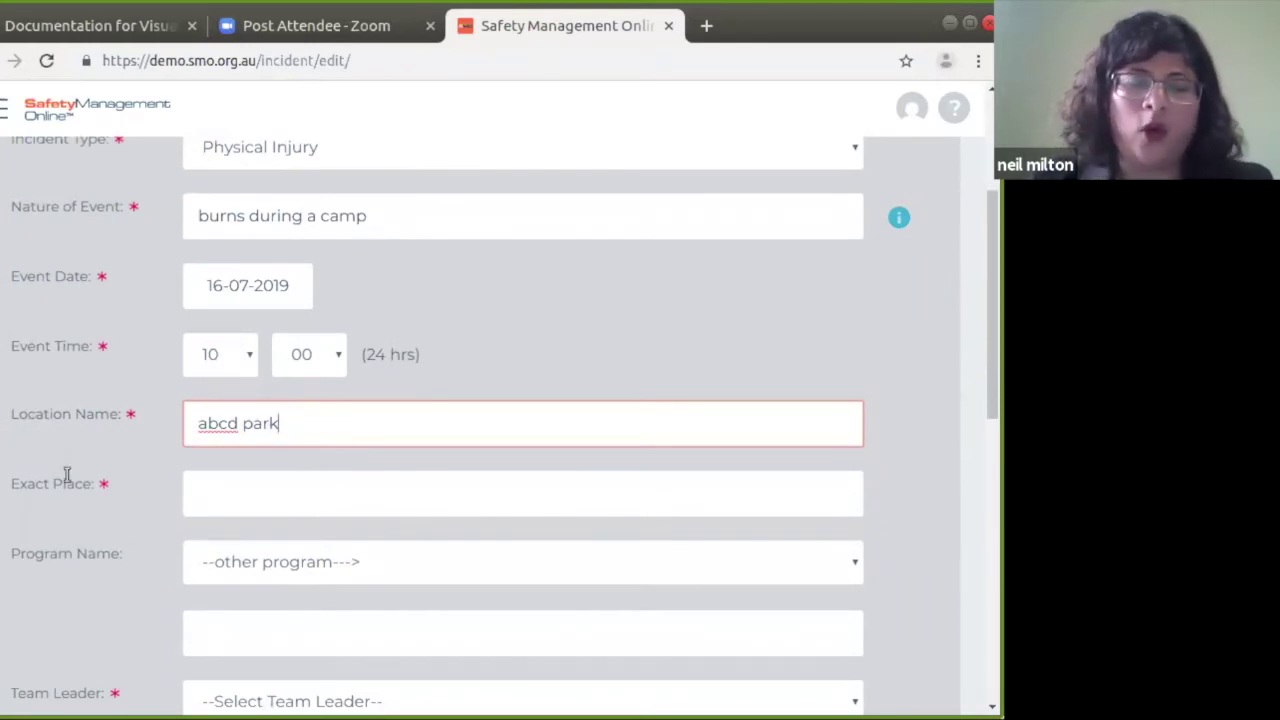
pyautogui.click(218, 498)
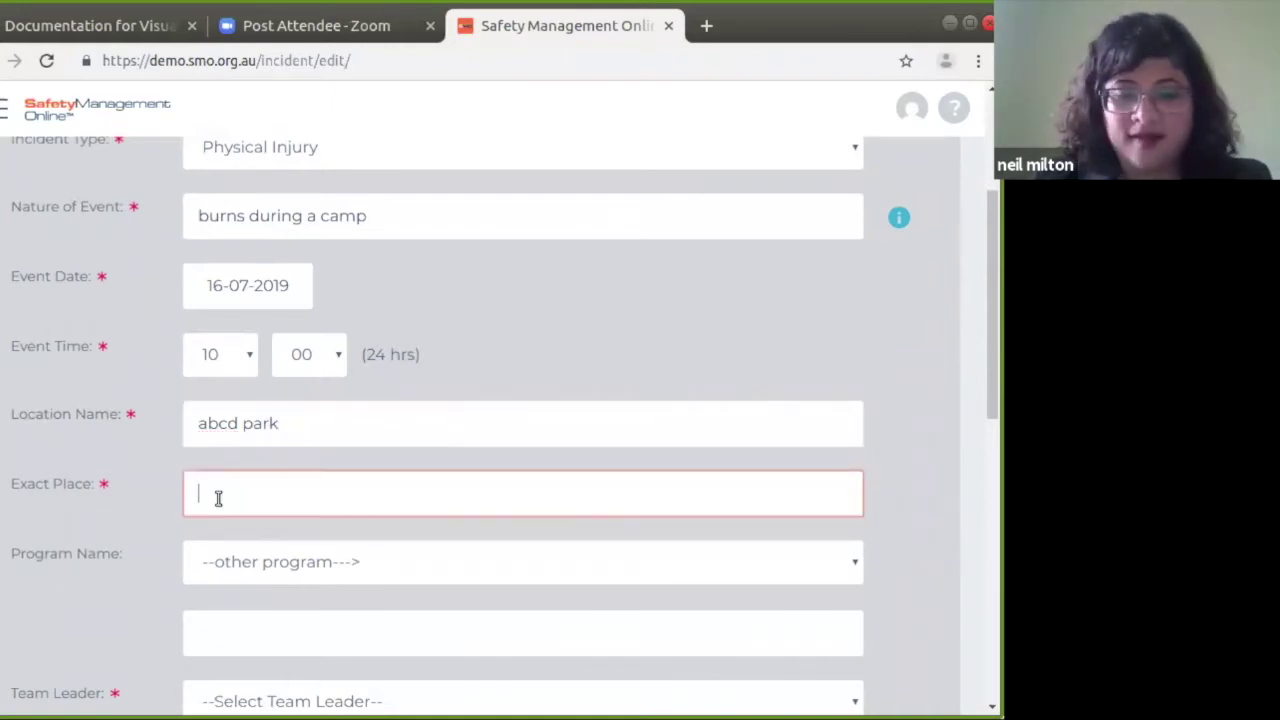
pyautogui.write('near th ch')
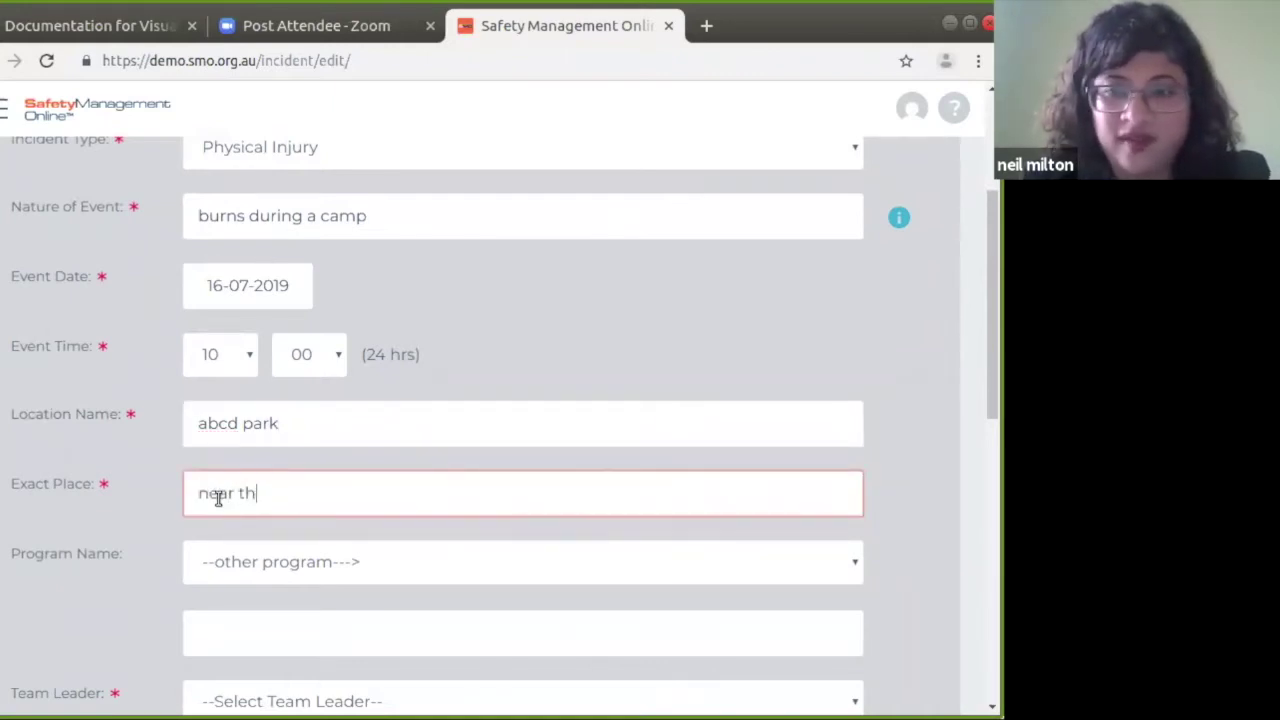
pyautogui.press('BackSpace')
pyautogui.press('BackSpace')
pyautogui.press('BackSpace')
pyautogui.write('e')
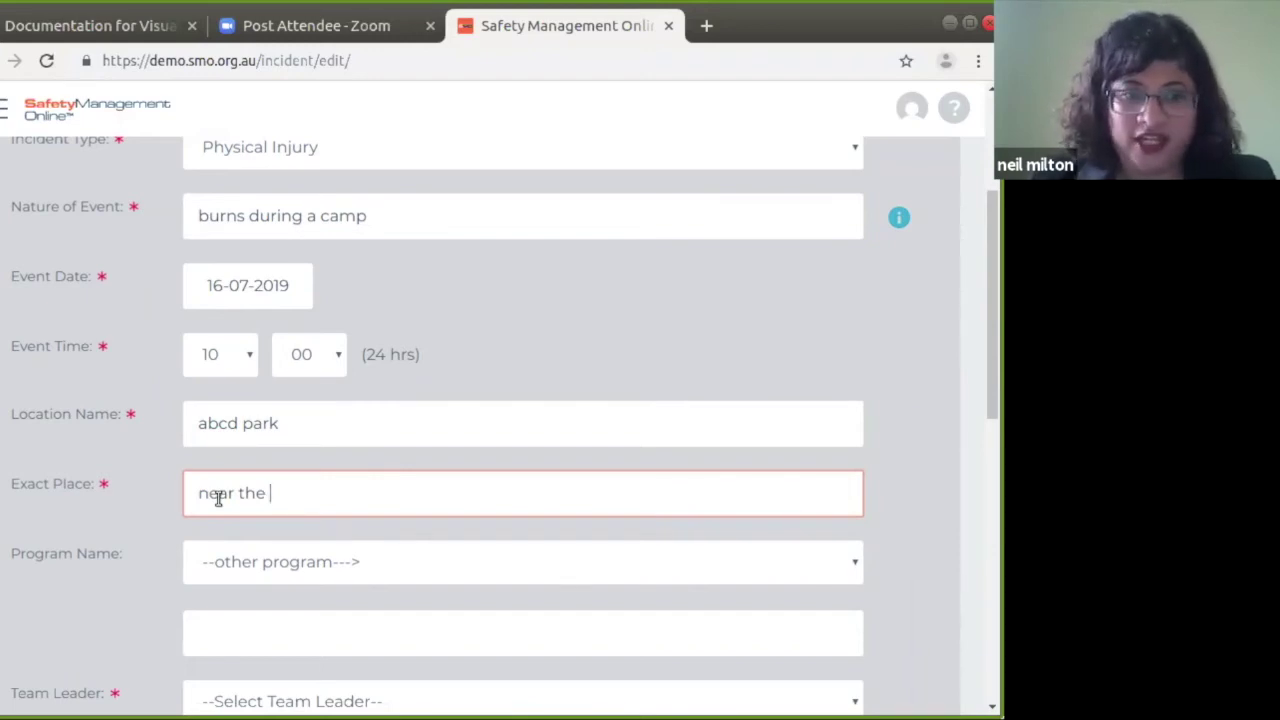
pyautogui.scroll(-2, 266, 540)
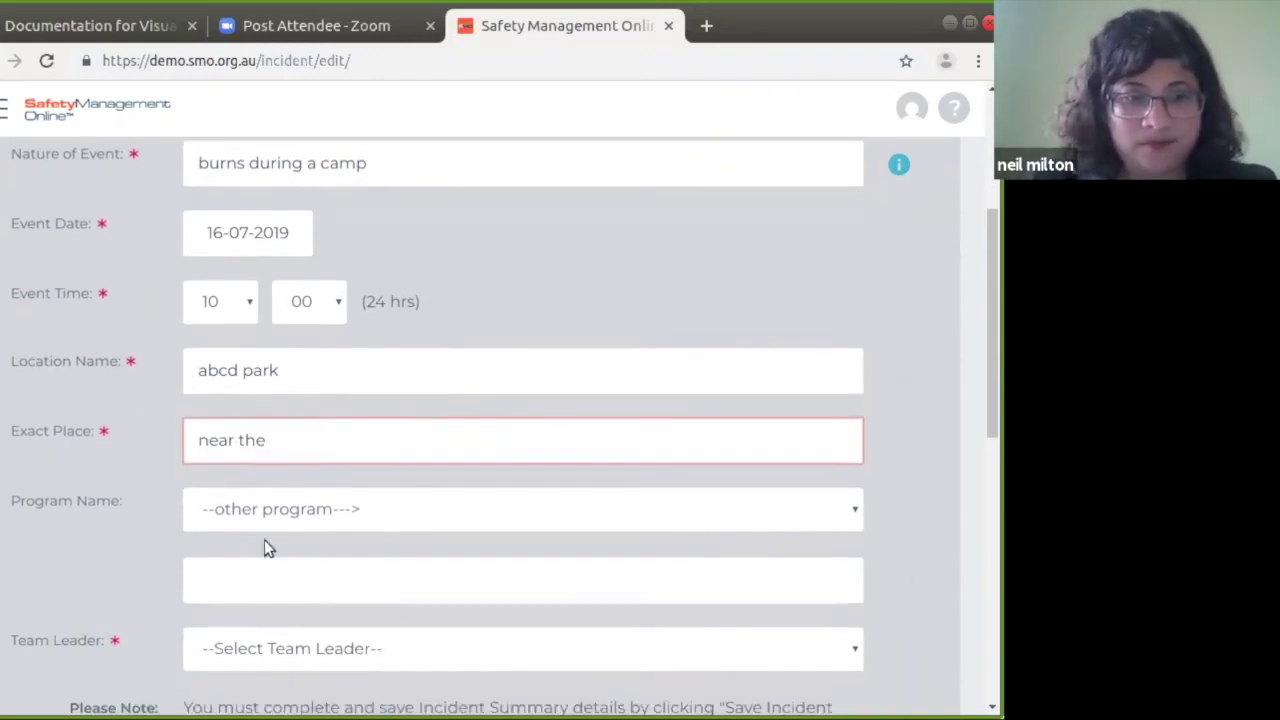
# Step: Keep '--other program-->' as the Program Name, leaving its extra box empty
pyautogui.click(282, 360)
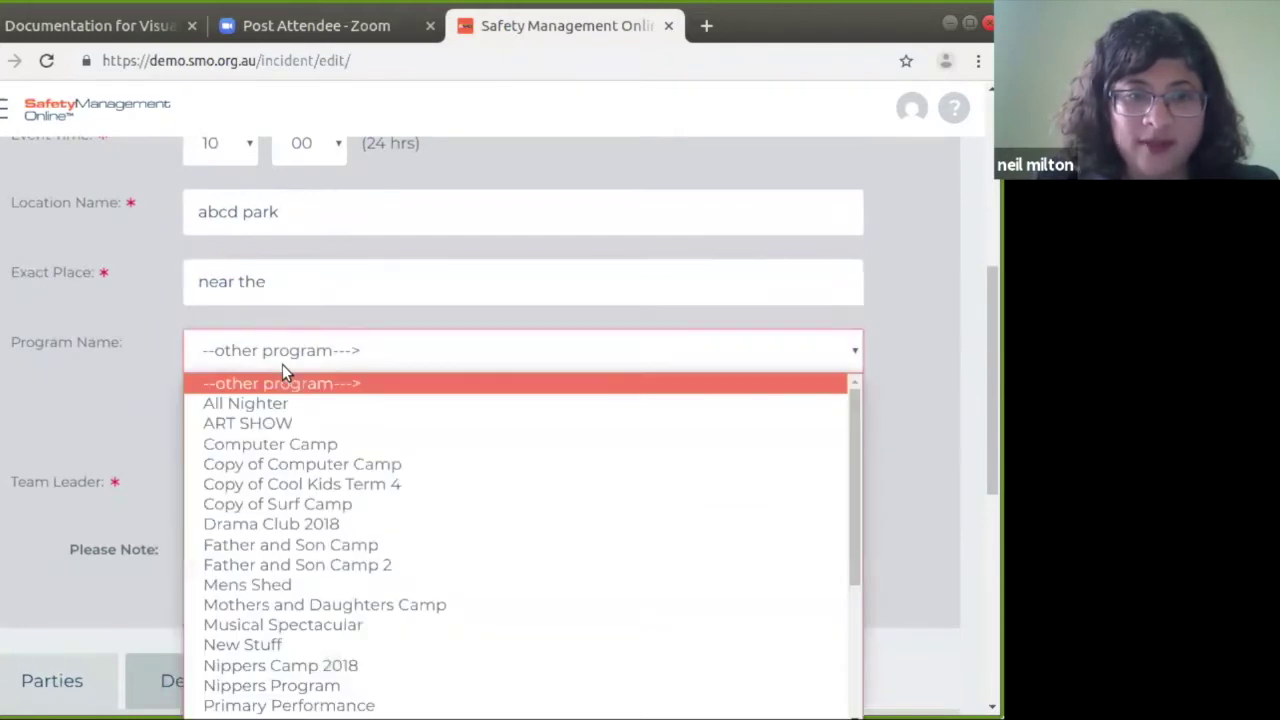
pyautogui.scroll(-3, 423, 457)
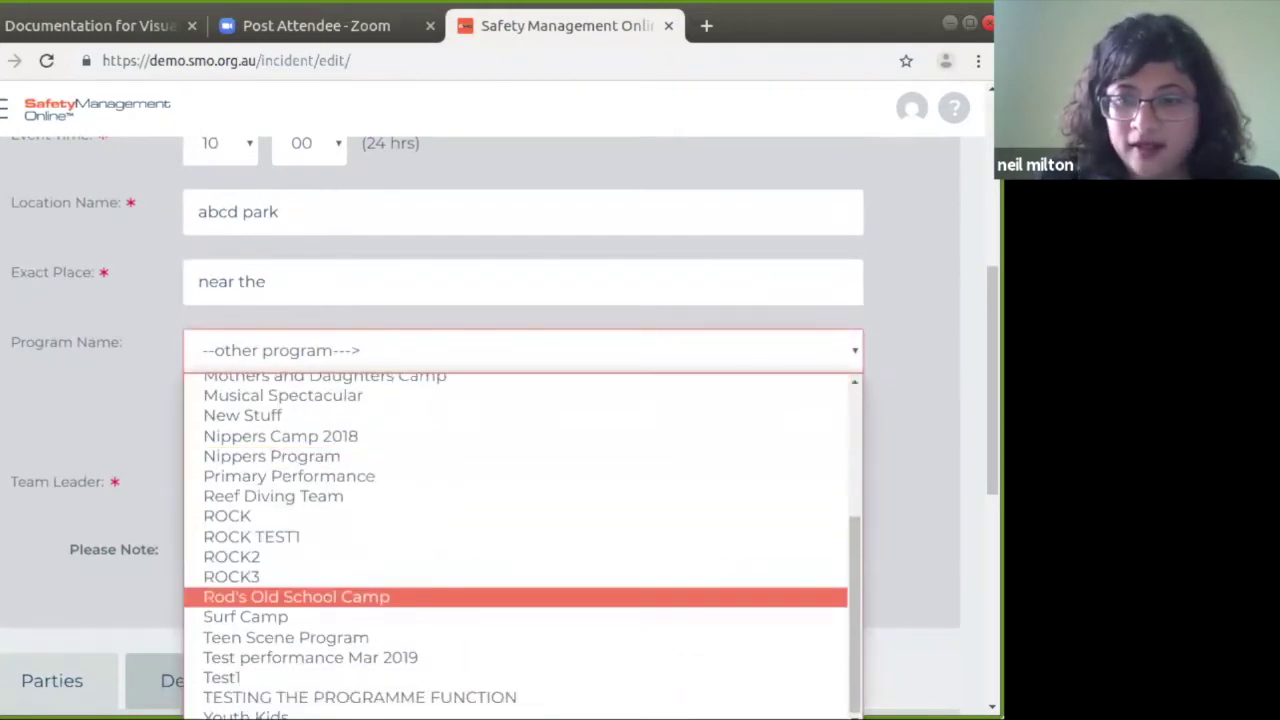
pyautogui.click(974, 607)
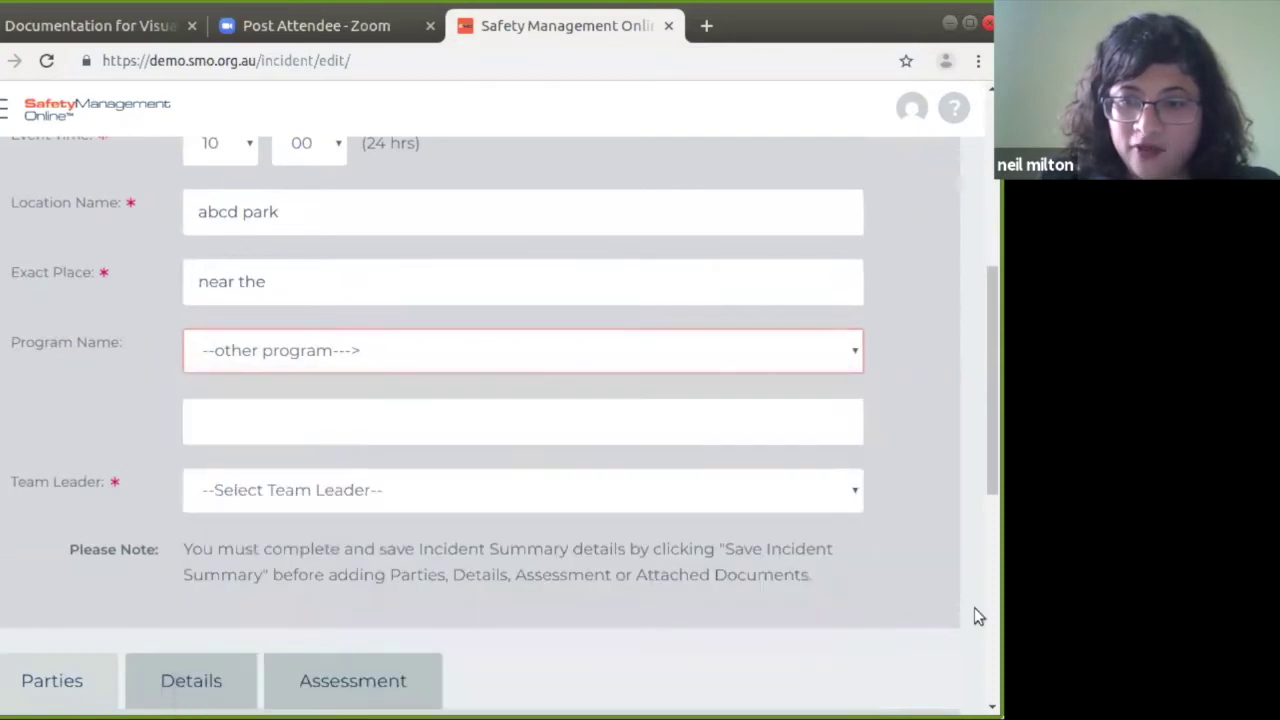
pyautogui.click(429, 349)
pyautogui.scroll(-3, 395, 481)
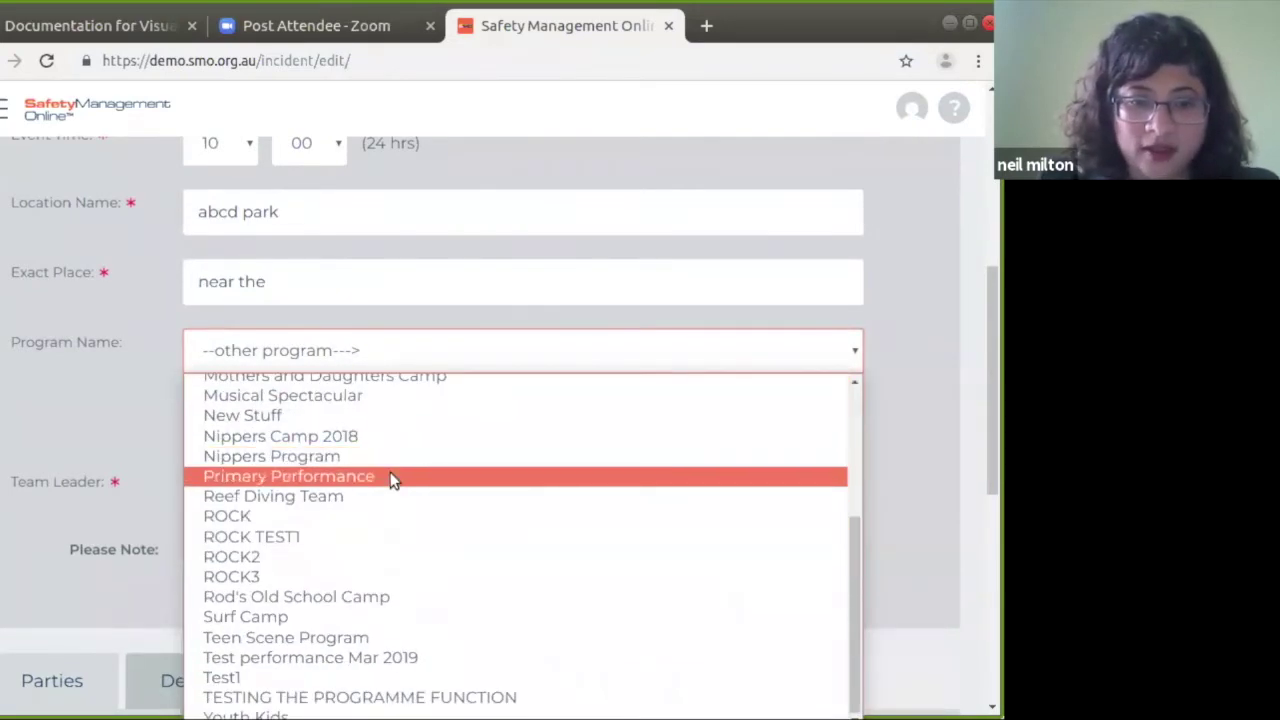
pyautogui.scroll(3, 391, 478)
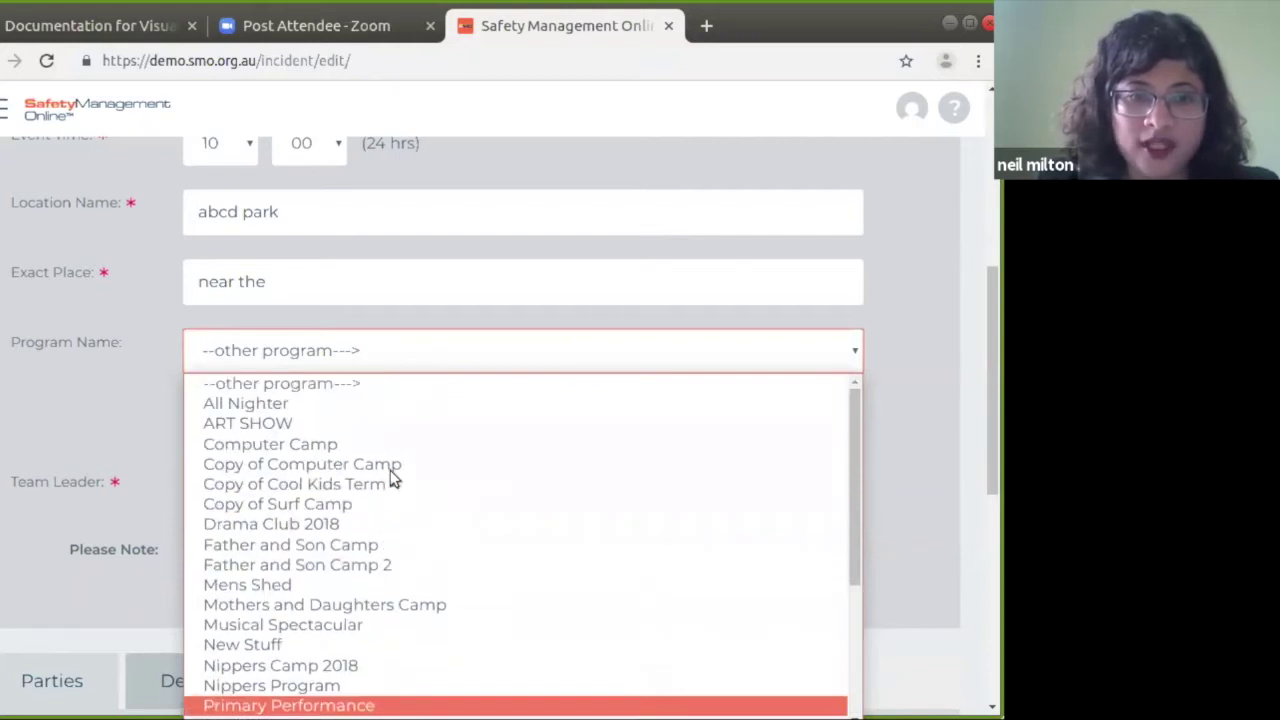
pyautogui.click(277, 388)
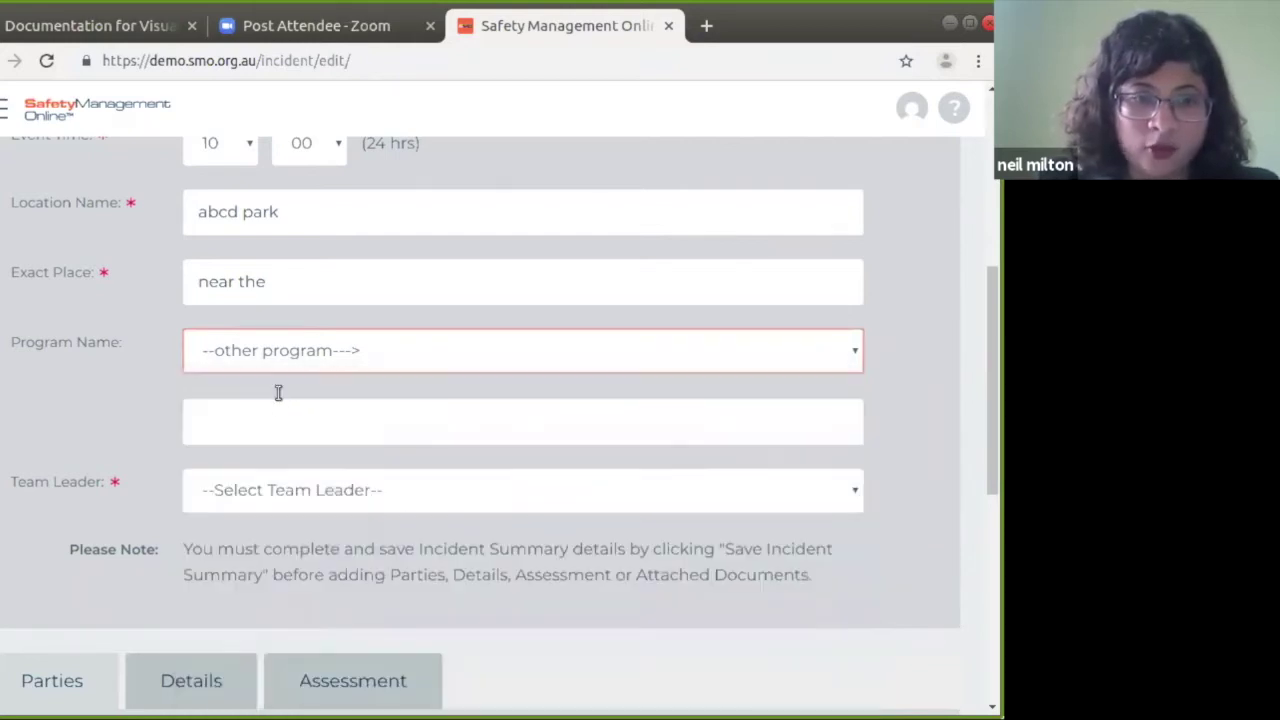
pyautogui.click(261, 436)
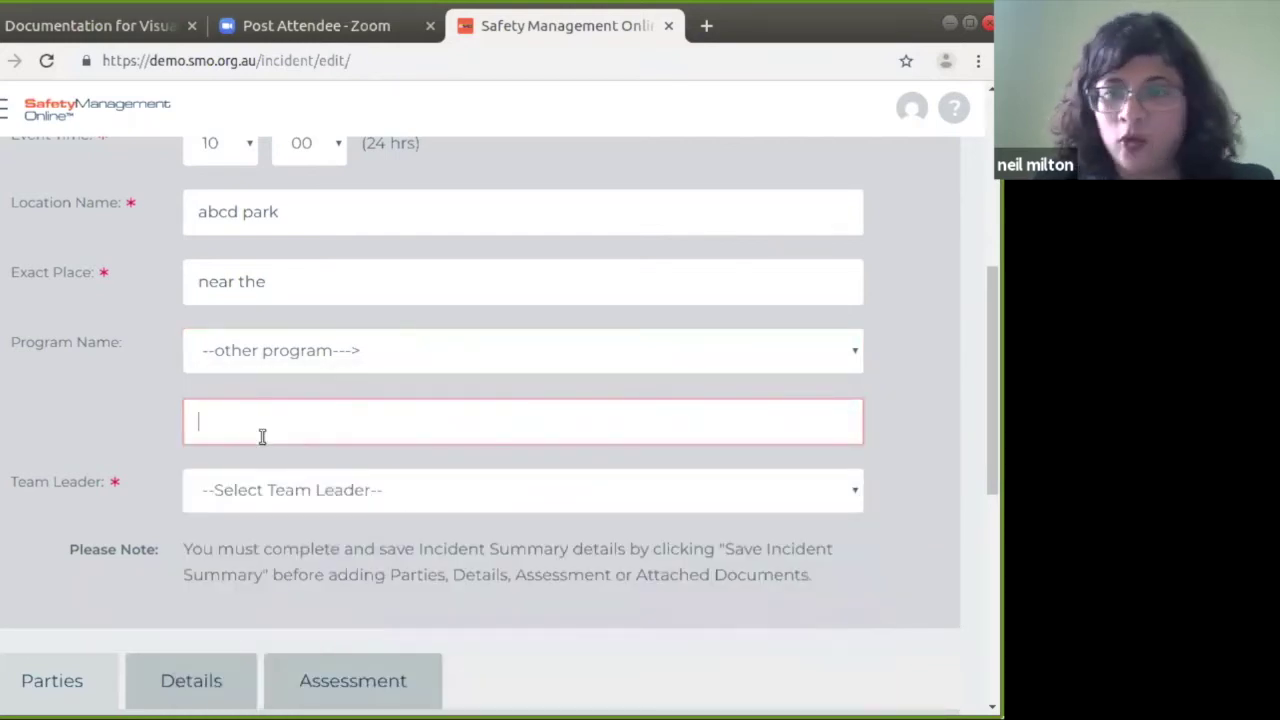
pyautogui.scroll(-2, 262, 436)
# Step: Assign the first listed person as the incident's Team Leader
pyautogui.click(280, 314)
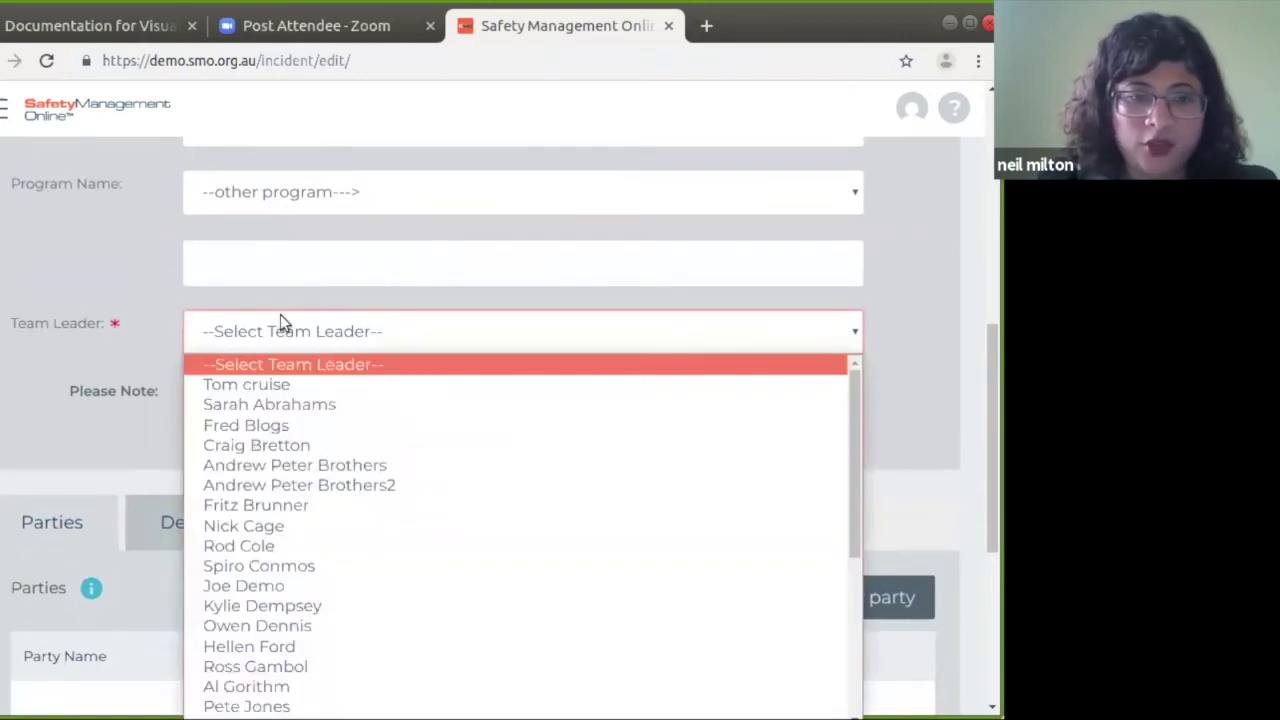
pyautogui.scroll(-3, 292, 446)
pyautogui.click(98, 270)
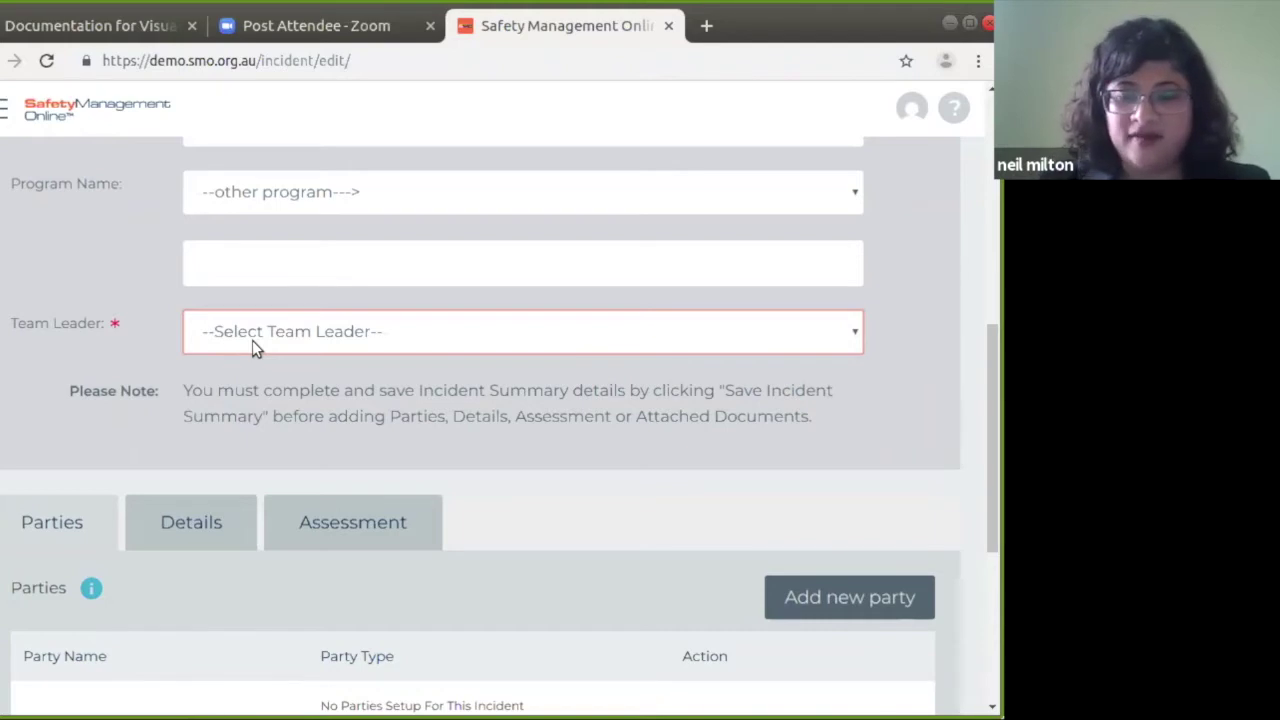
pyautogui.scroll(-1, 252, 340)
pyautogui.scroll(2, 252, 340)
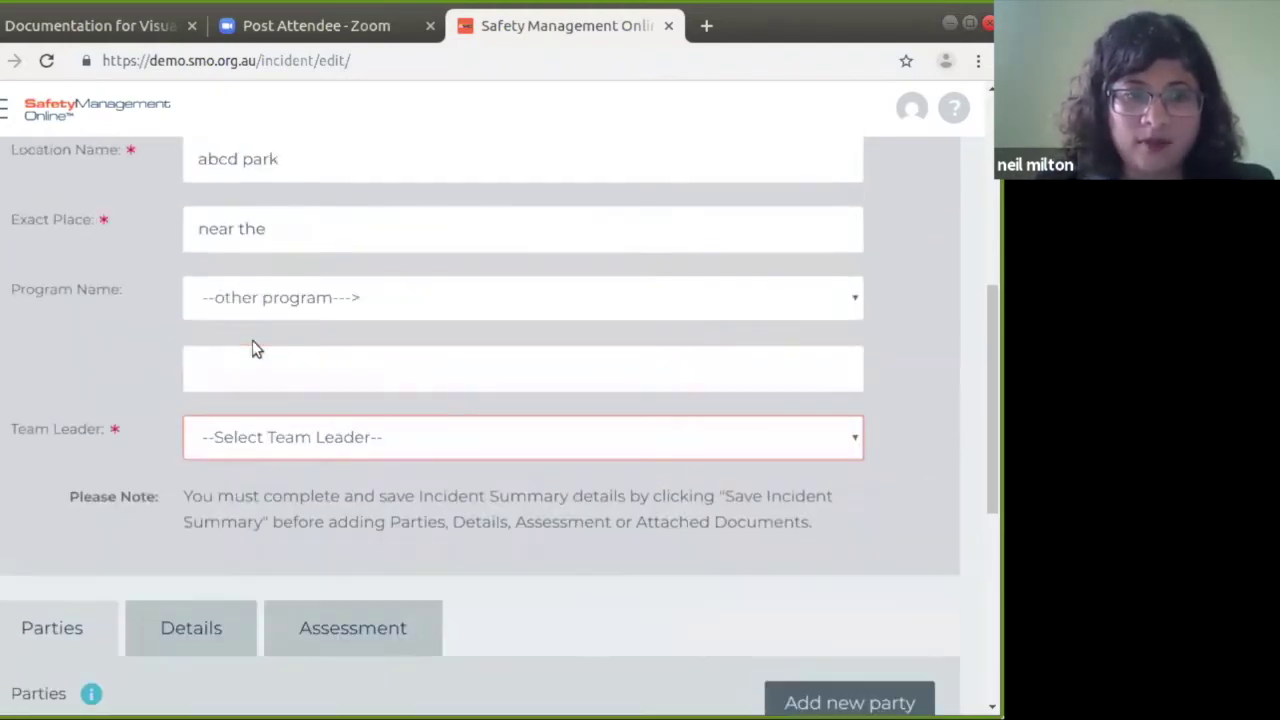
pyautogui.click(250, 436)
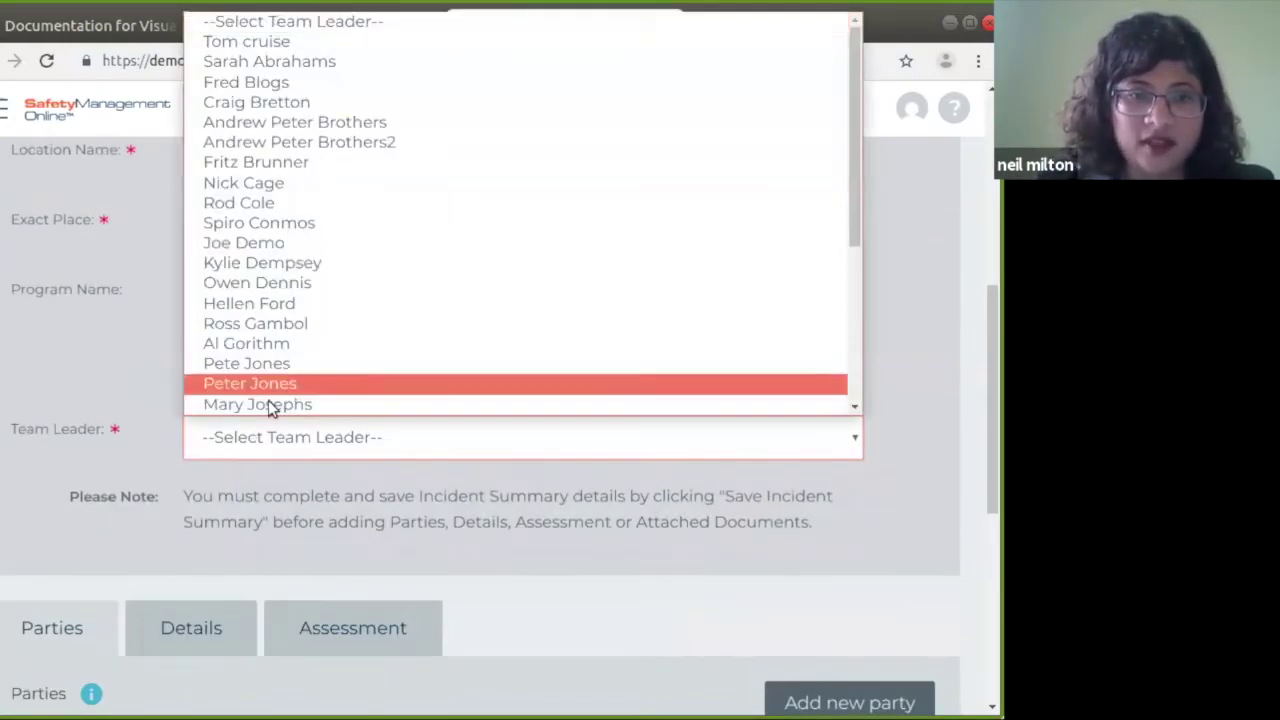
pyautogui.click(246, 45)
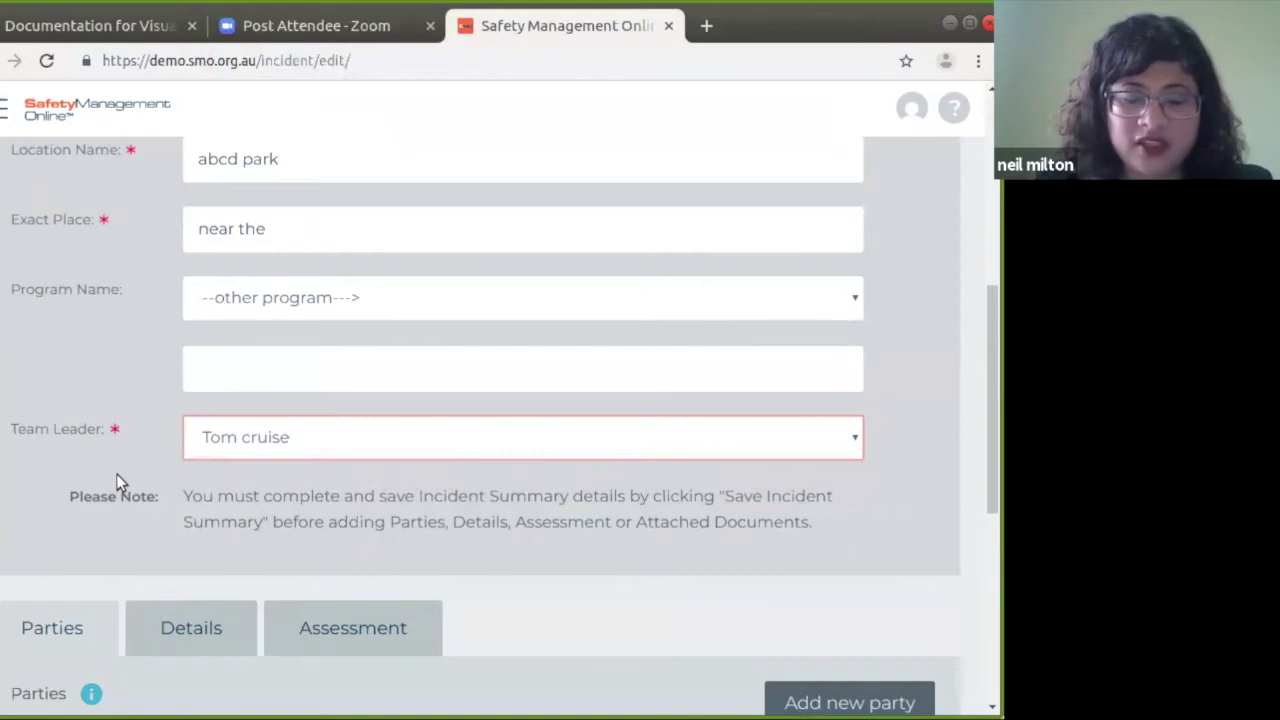
pyautogui.scroll(-4, 117, 483)
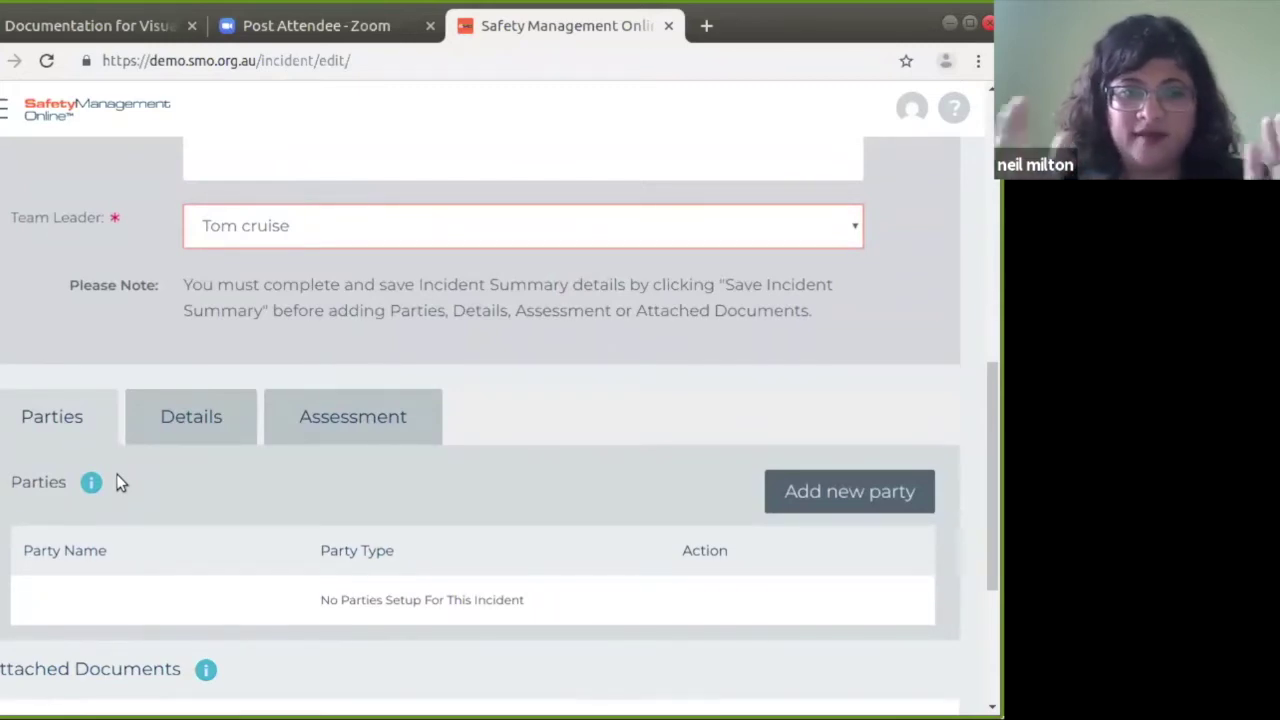
pyautogui.scroll(-2, 117, 483)
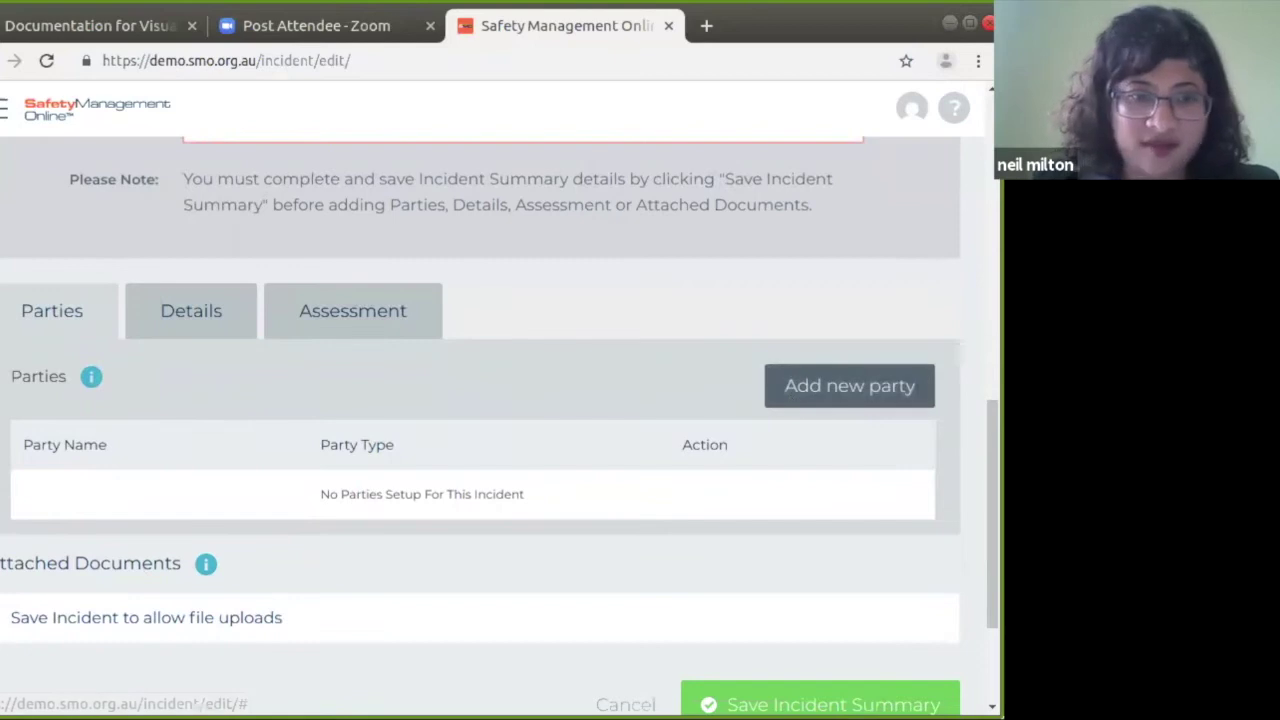
# Step: Add a new party to the incident and confirm Victim as its Party Type
pyautogui.click(870, 390)
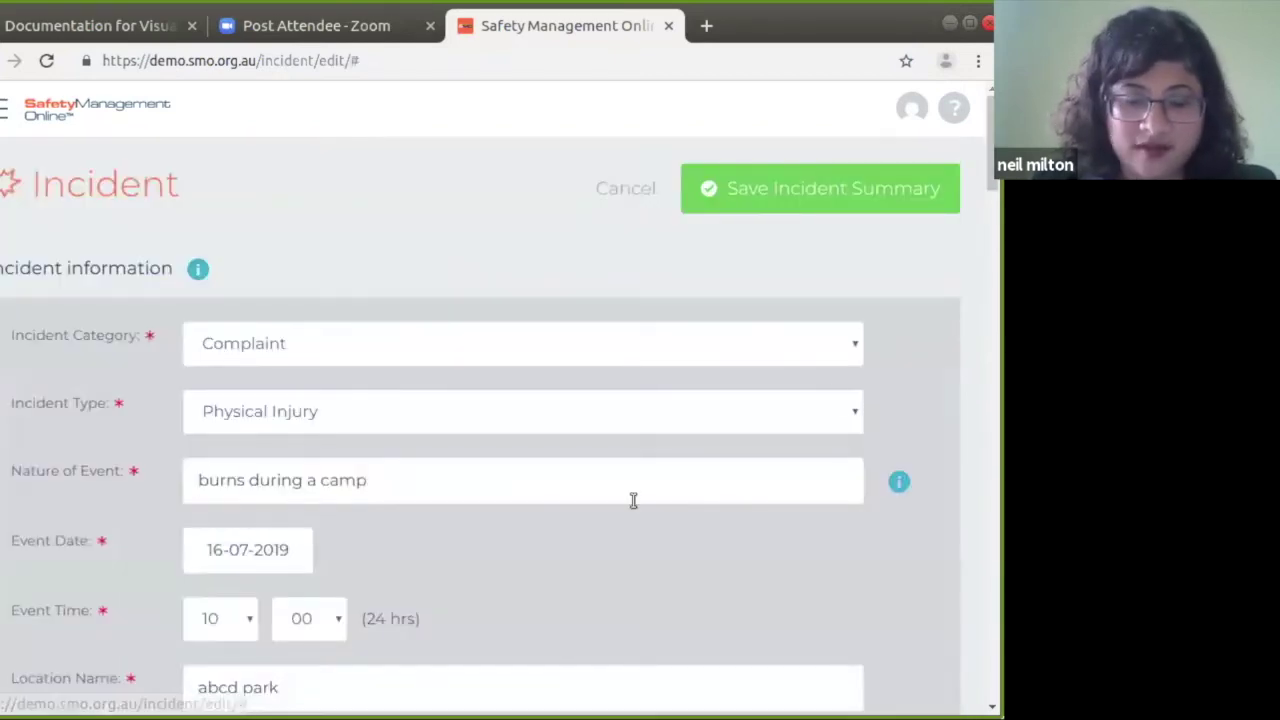
pyautogui.scroll(-5, 423, 634)
pyautogui.scroll(-6, 409, 554)
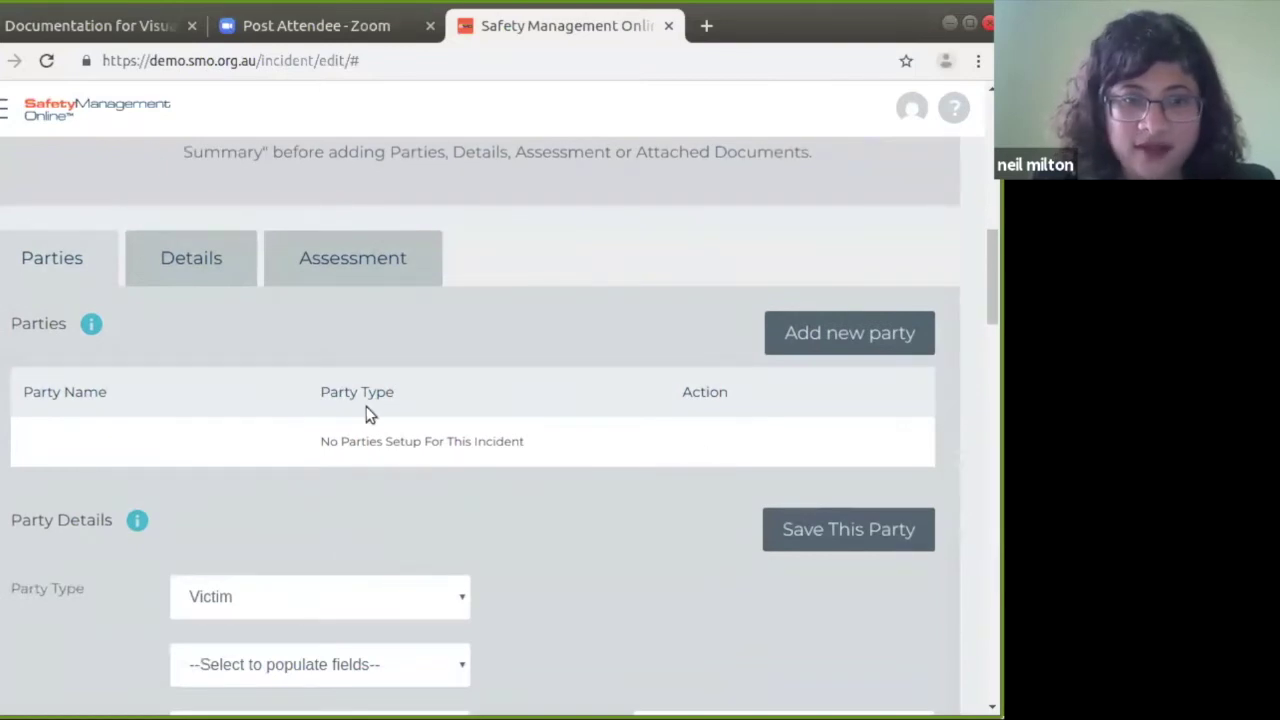
pyautogui.scroll(-2, 386, 412)
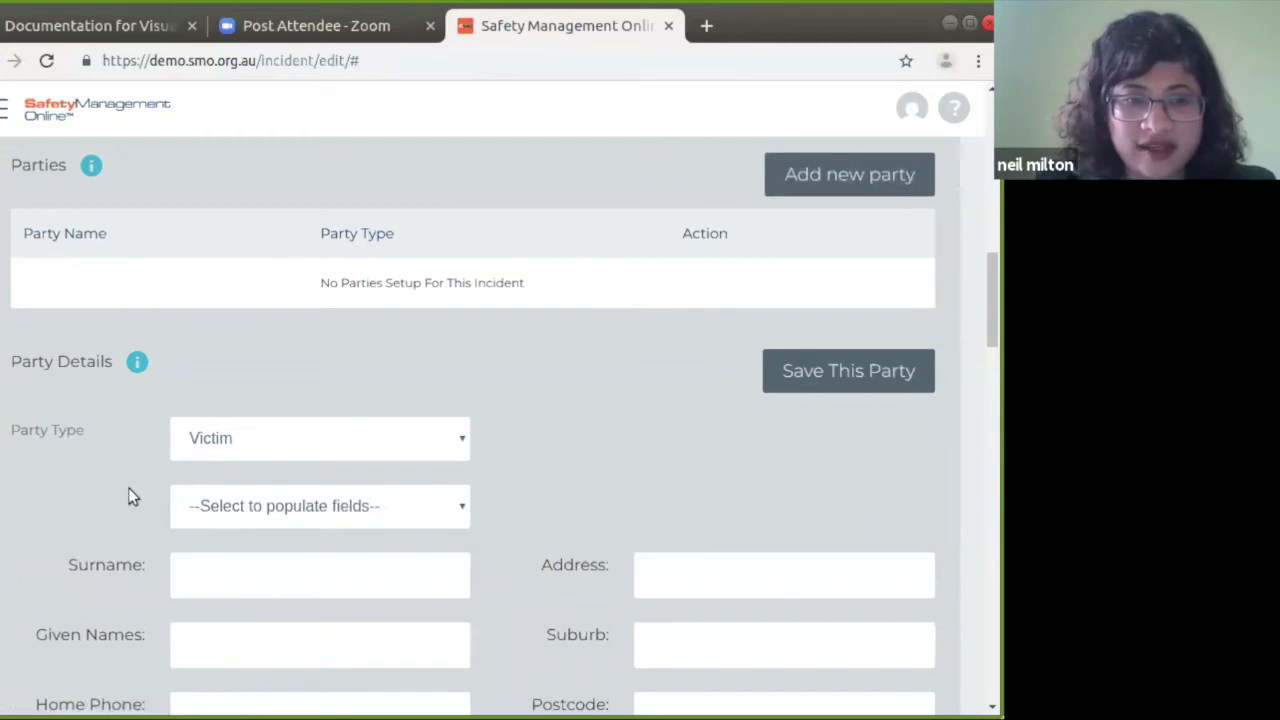
pyautogui.scroll(-2, 306, 249)
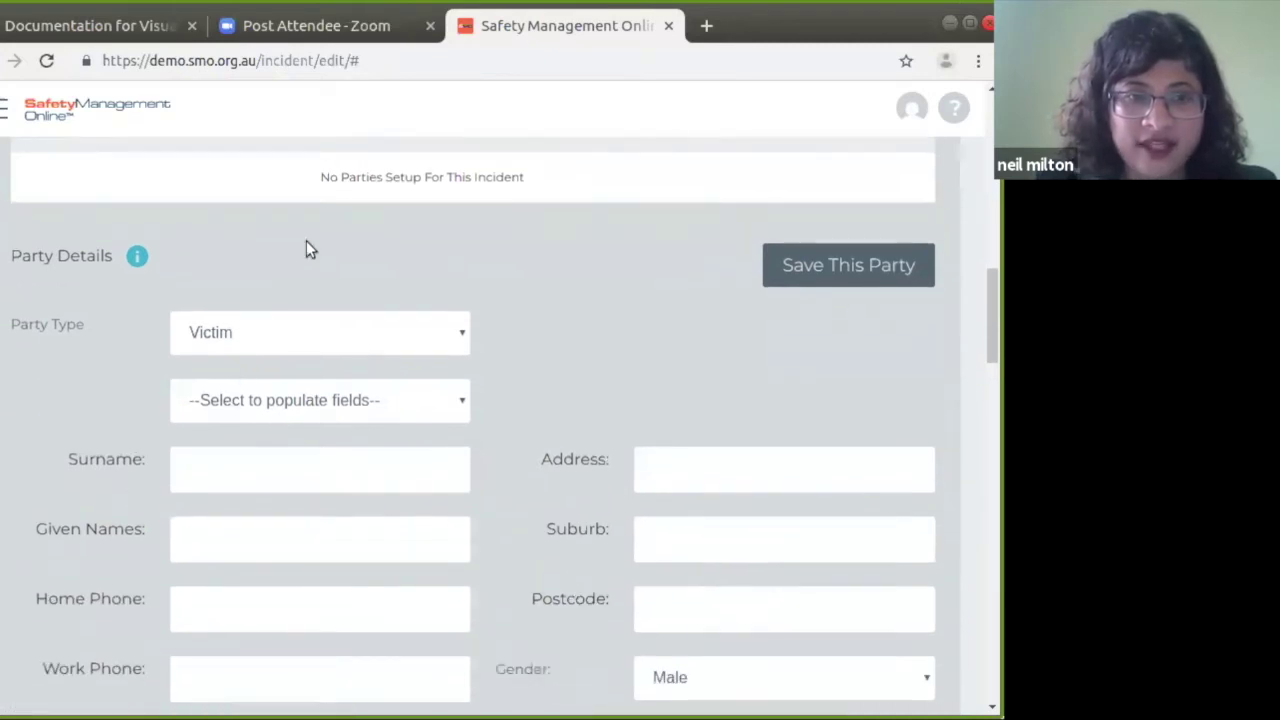
pyautogui.click(218, 344)
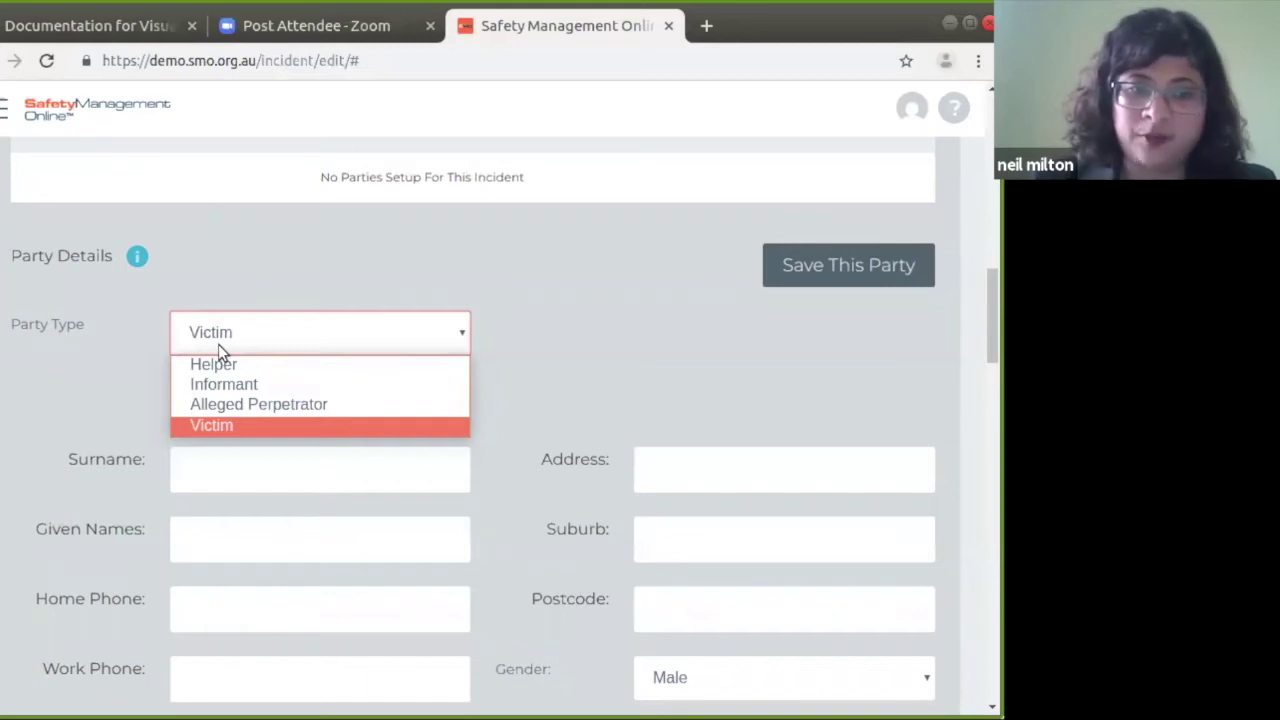
pyautogui.click(699, 358)
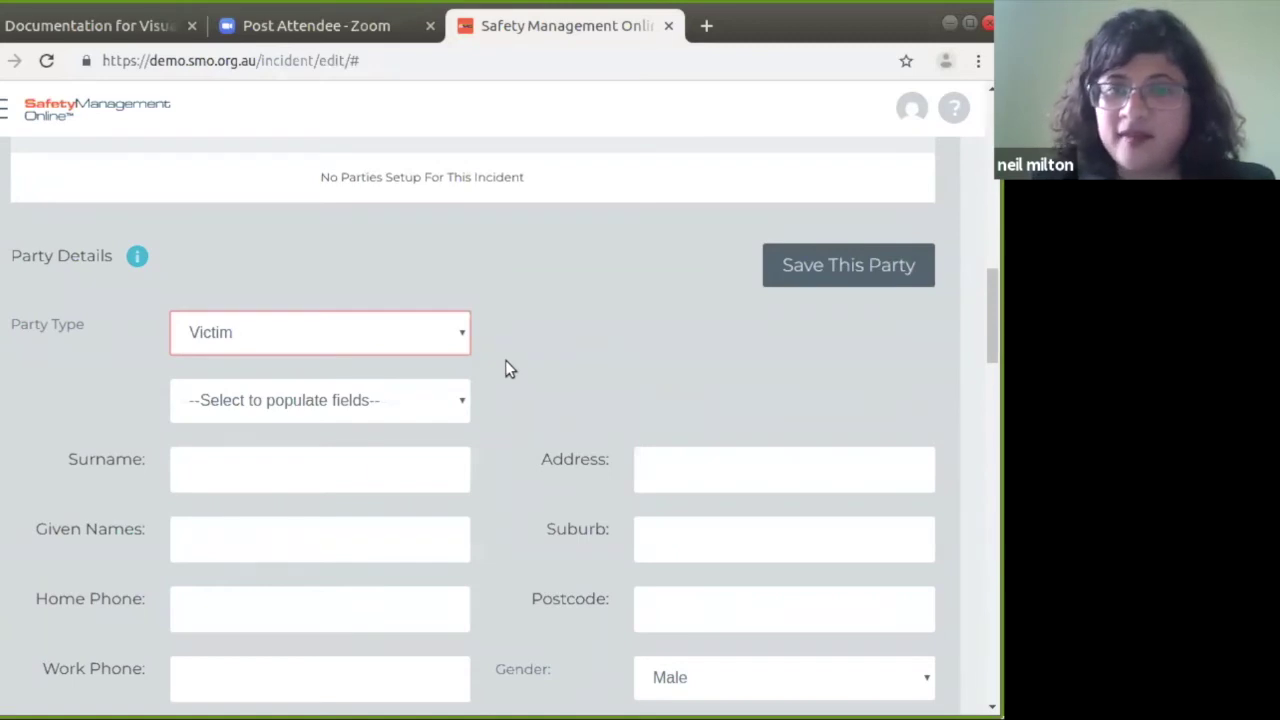
pyautogui.scroll(-2, 505, 365)
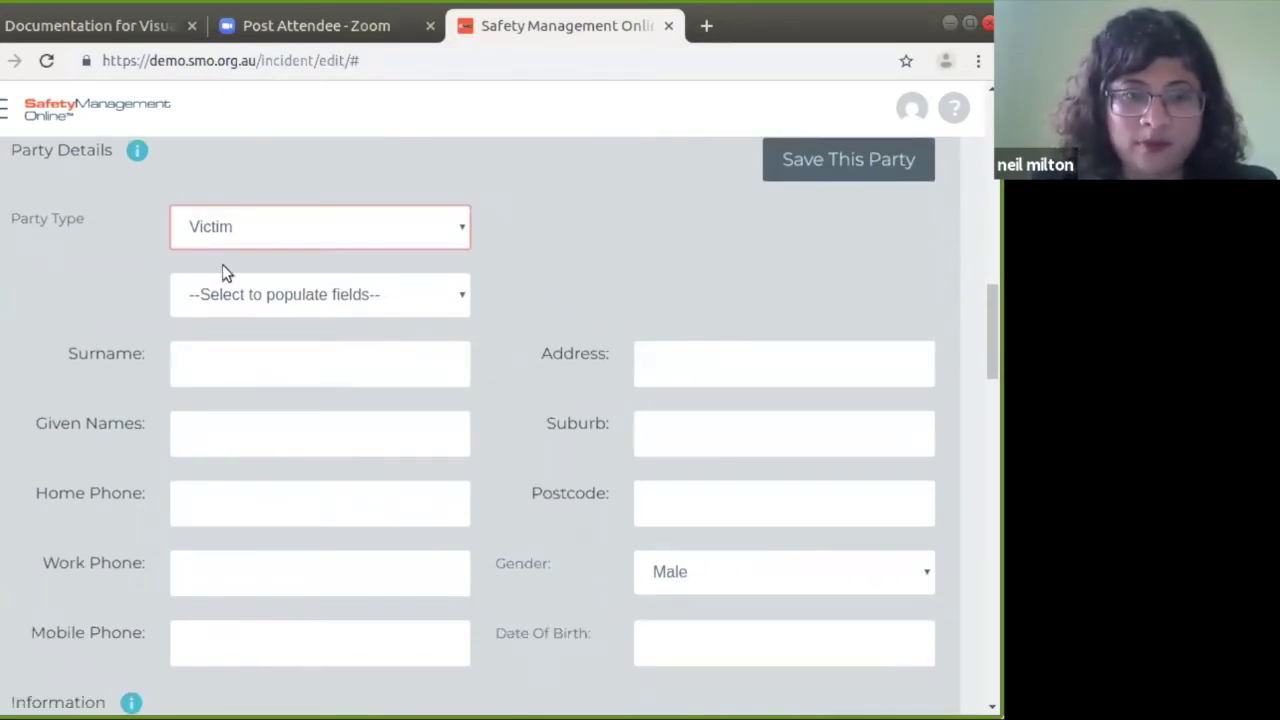
pyautogui.scroll(1, 274, 246)
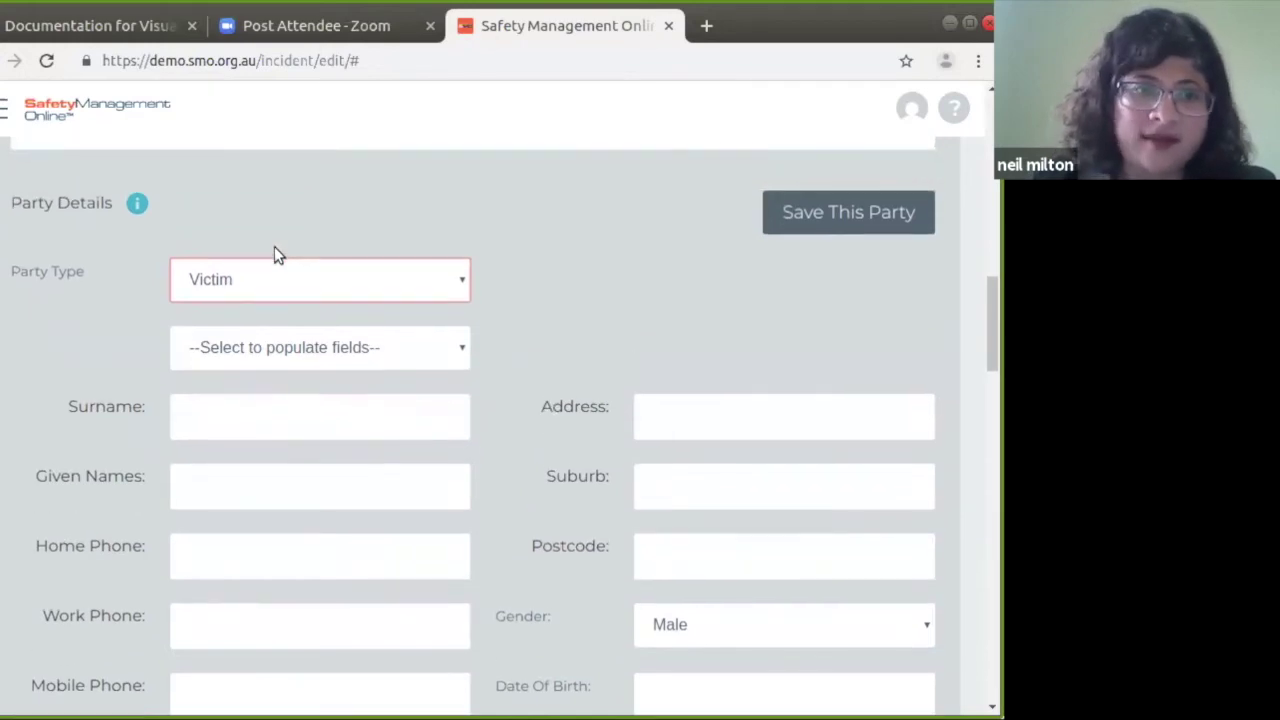
pyautogui.scroll(-1, 274, 246)
# Step: Enter the victim's surname and given names
pyautogui.click(250, 370)
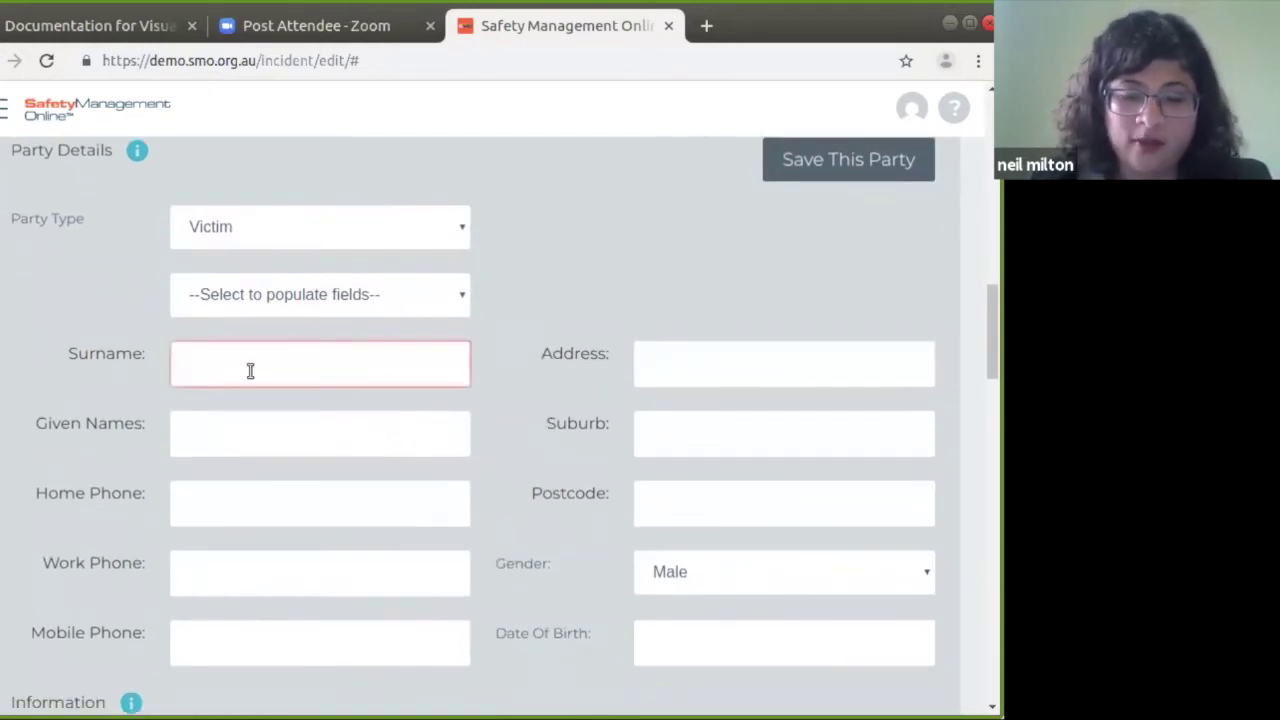
pyautogui.write('smith')
pyautogui.press('Tab')
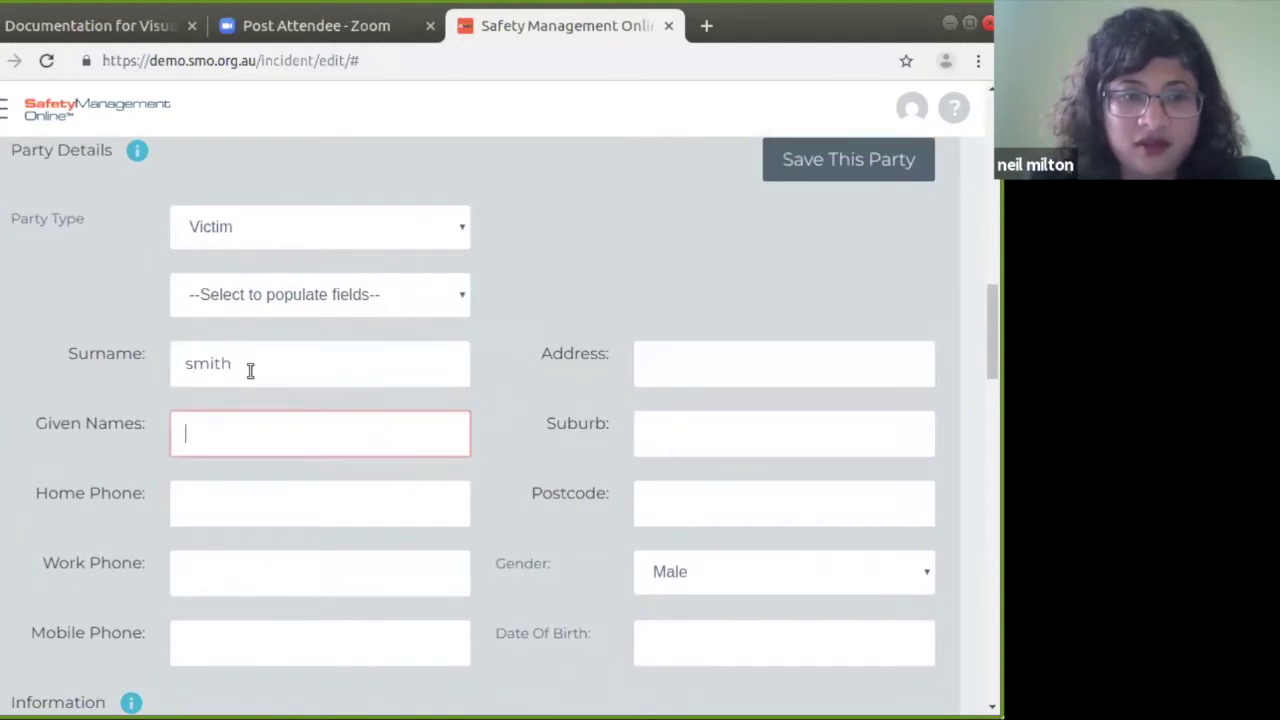
pyautogui.press('Tab')
pyautogui.click(244, 431)
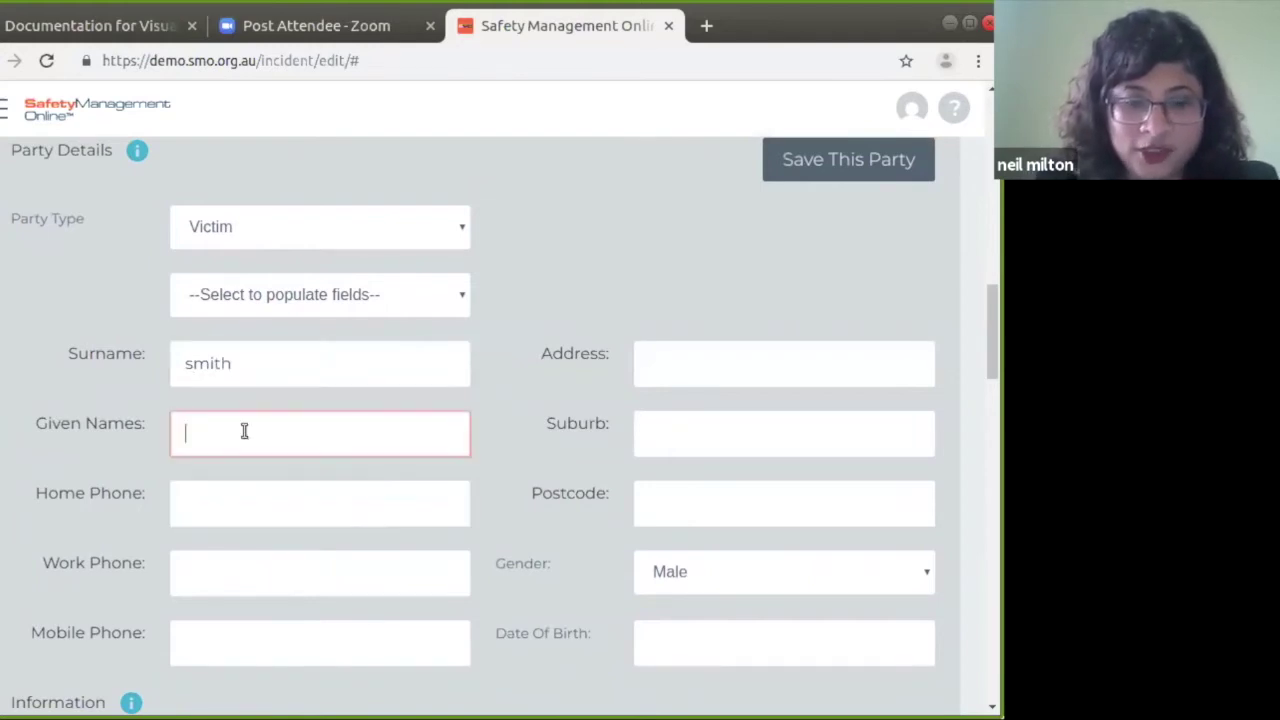
pyautogui.write('john')
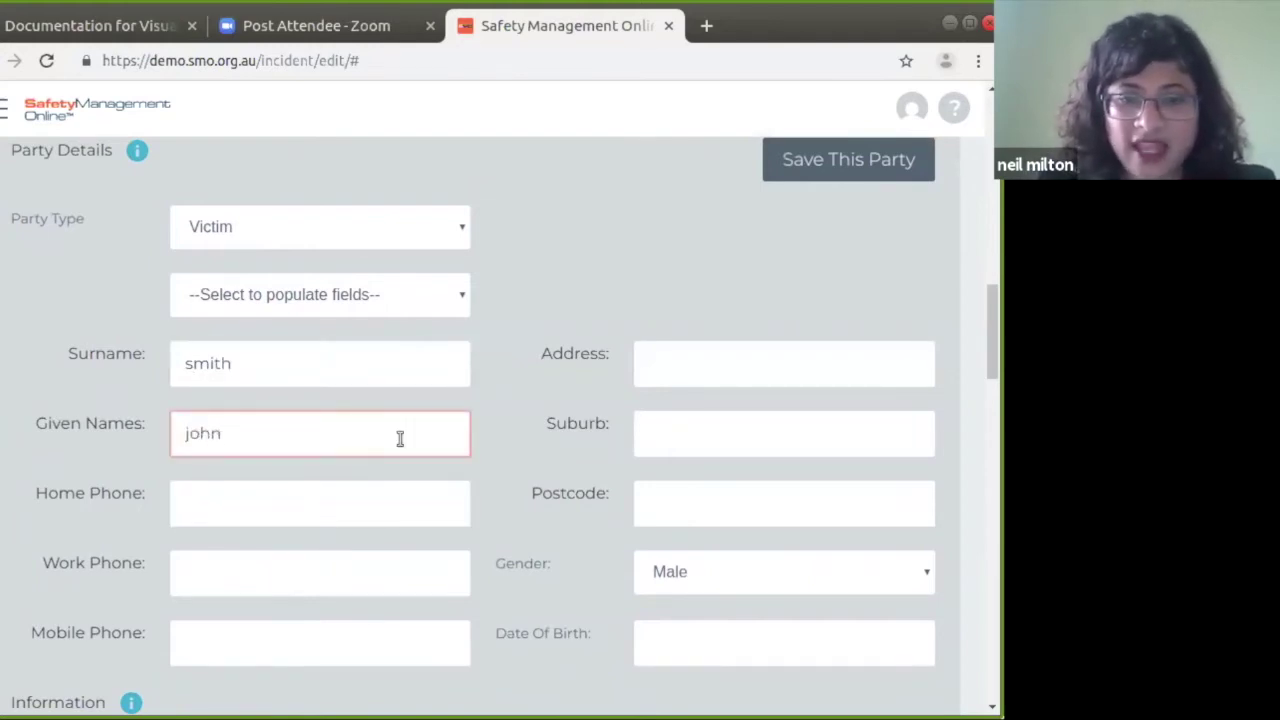
# Step: Set the victim party's role to Participant
pyautogui.scroll(-2, 400, 440)
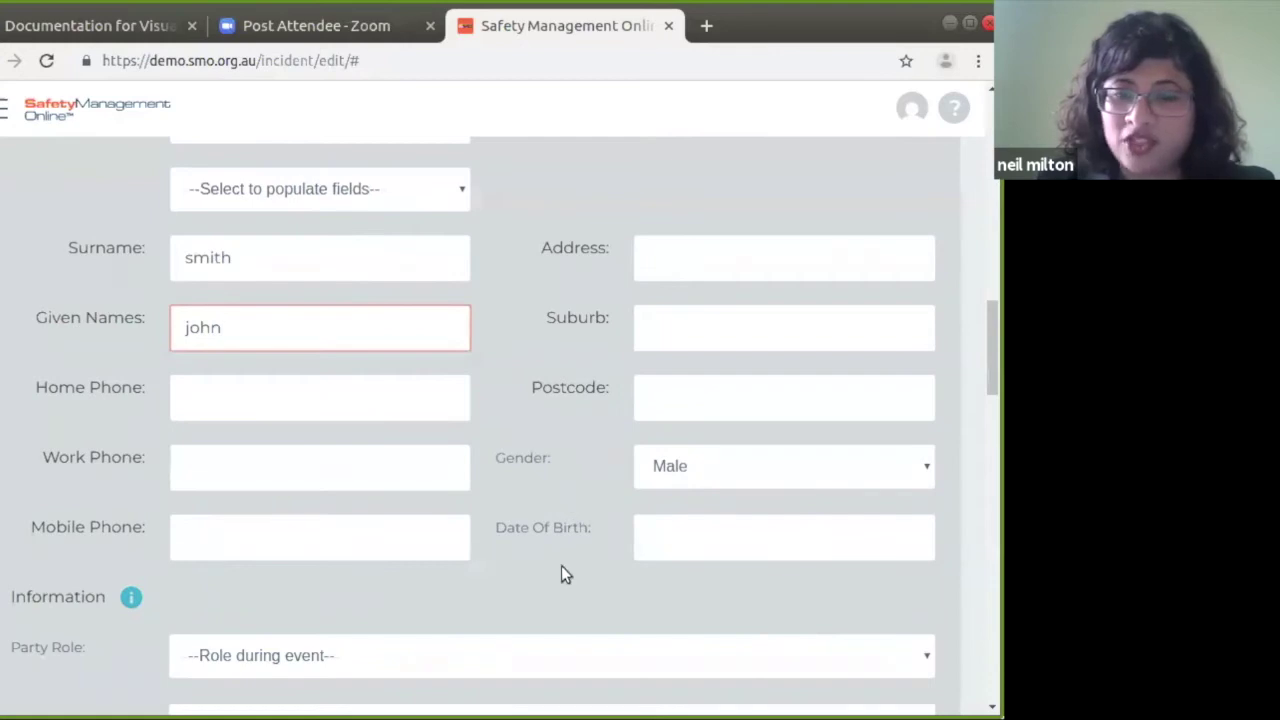
pyautogui.scroll(-4, 561, 565)
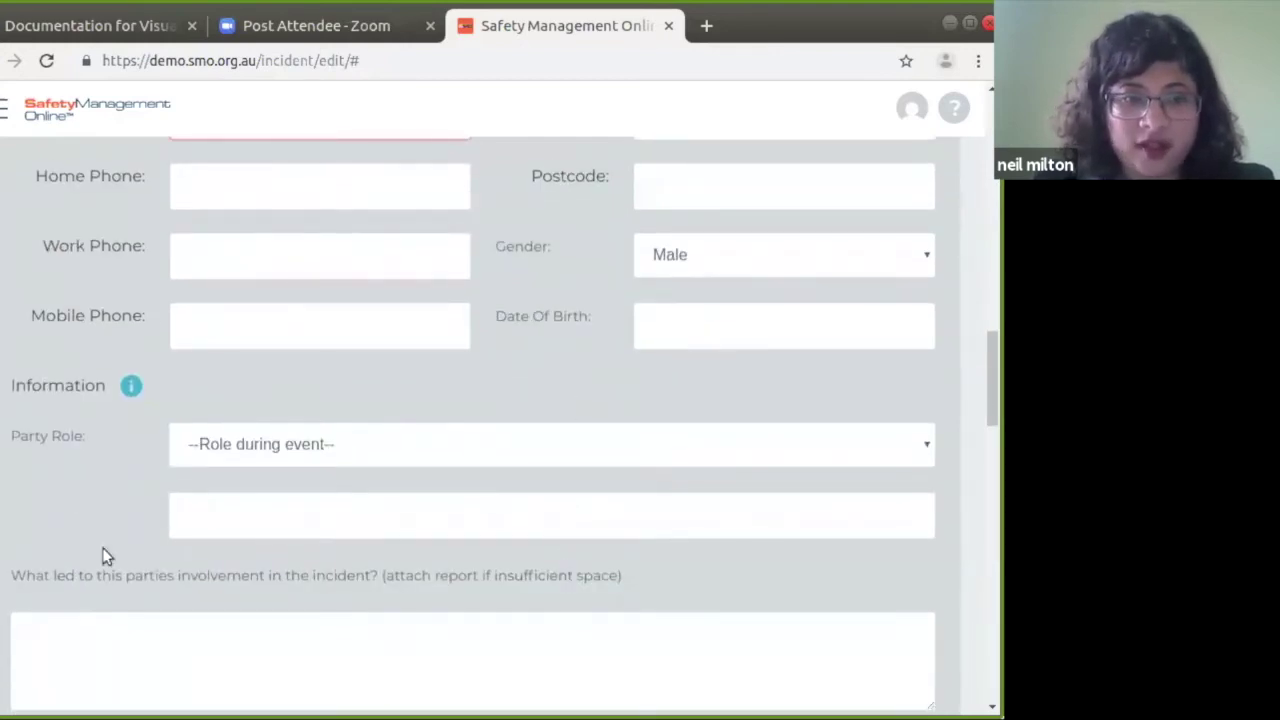
pyautogui.click(400, 452)
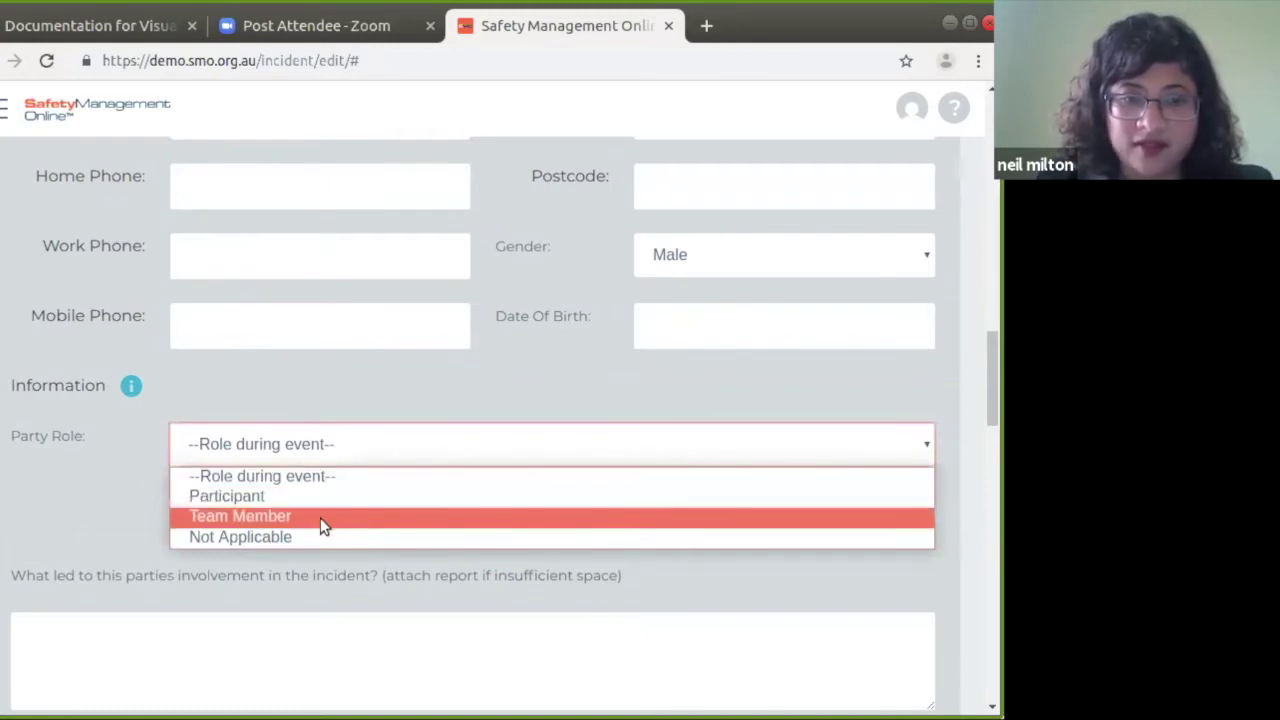
pyautogui.click(262, 497)
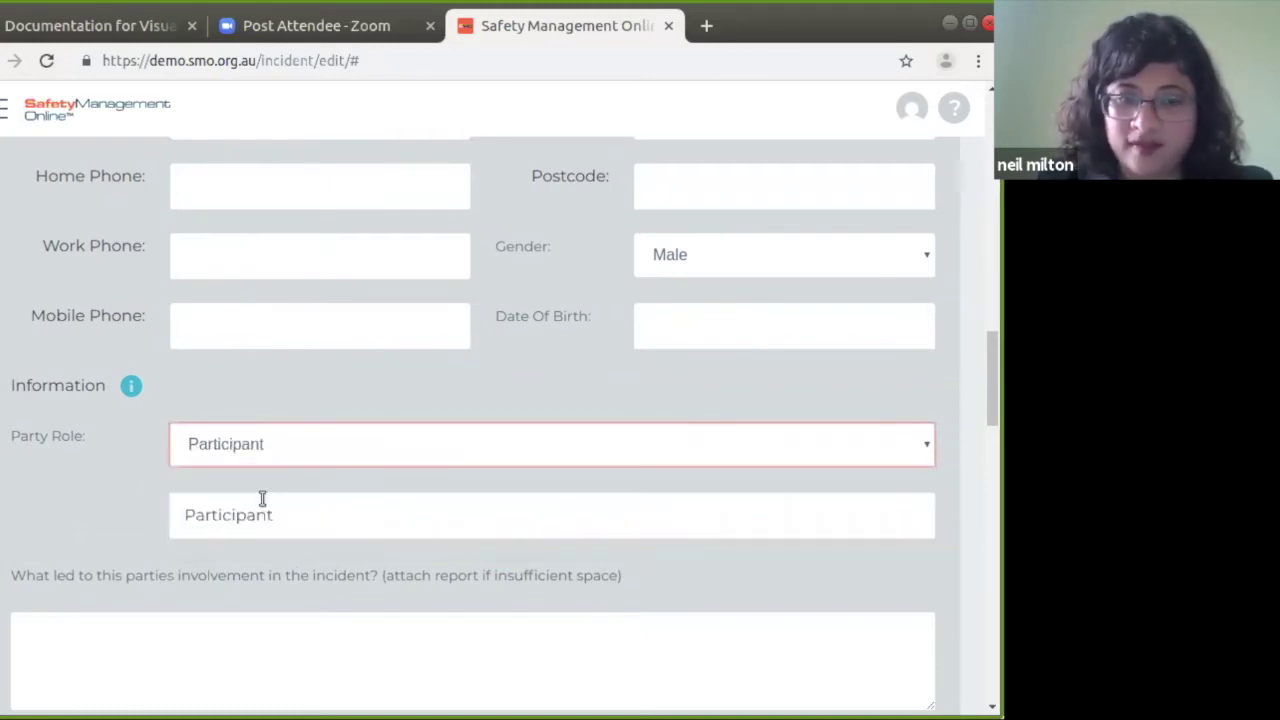
pyautogui.scroll(-3, 262, 498)
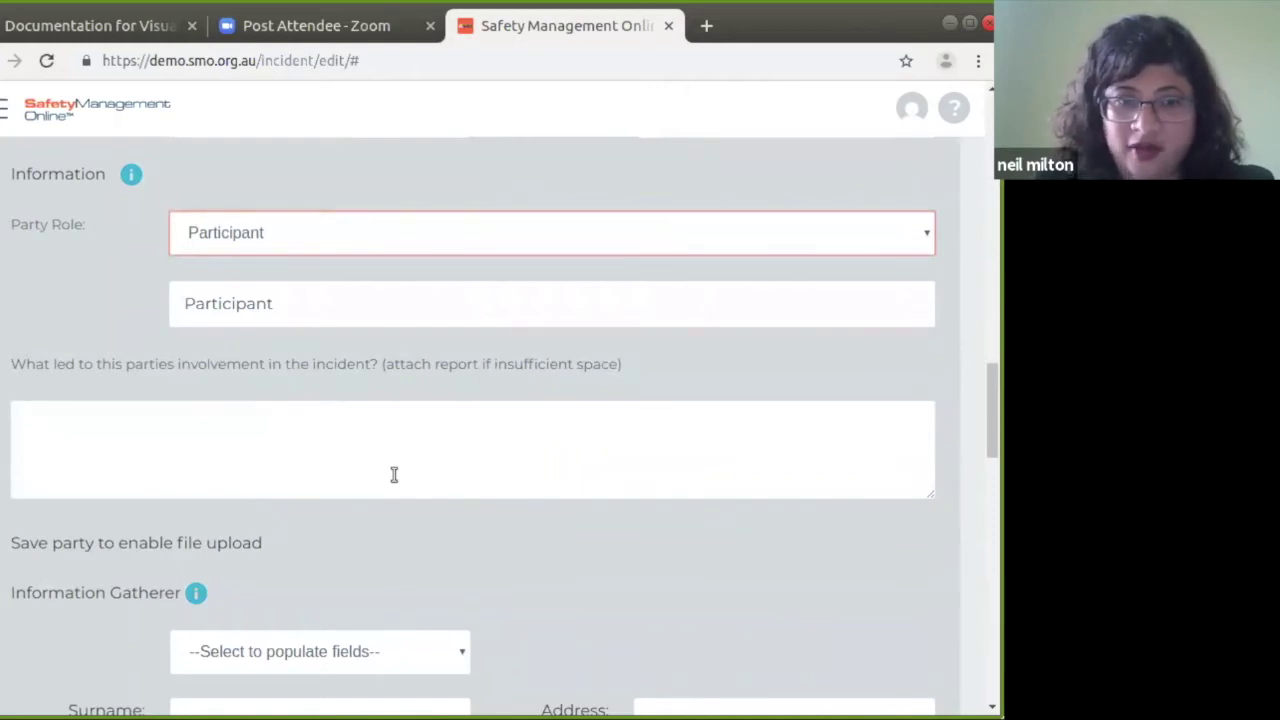
pyautogui.scroll(-1, 394, 475)
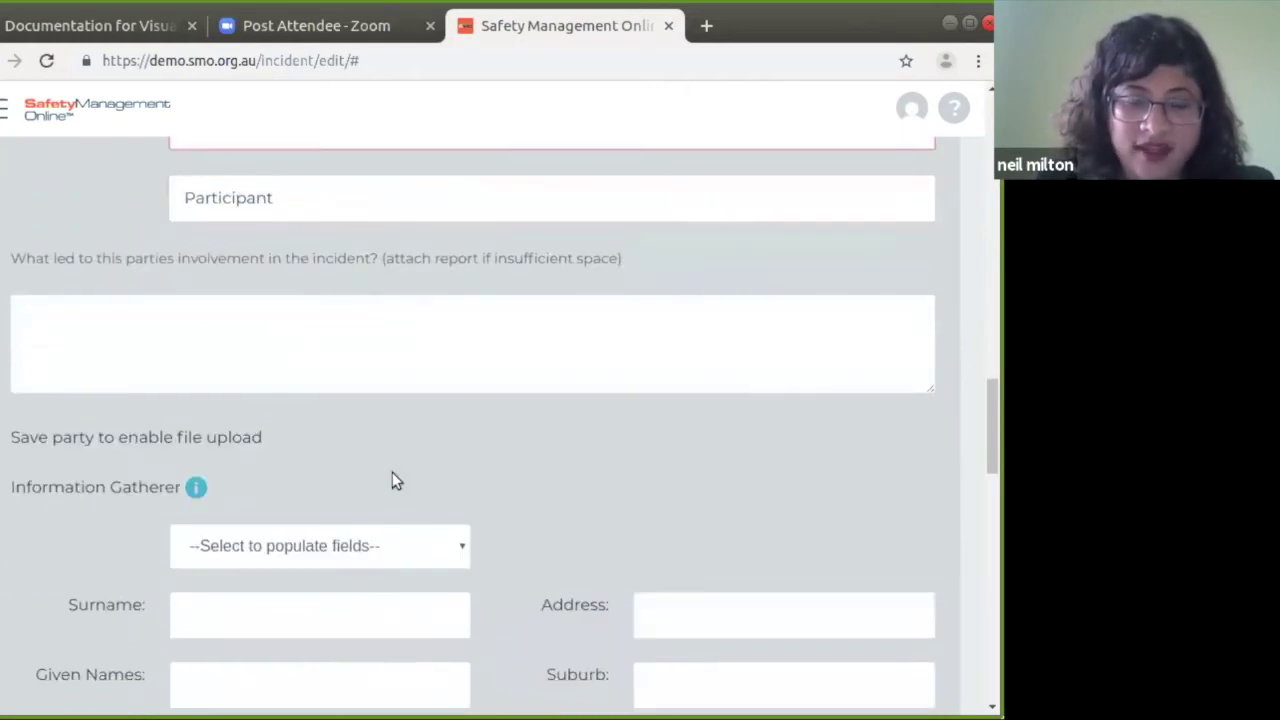
pyautogui.scroll(-1, 392, 481)
pyautogui.scroll(2, 392, 481)
pyautogui.scroll(-2, 392, 481)
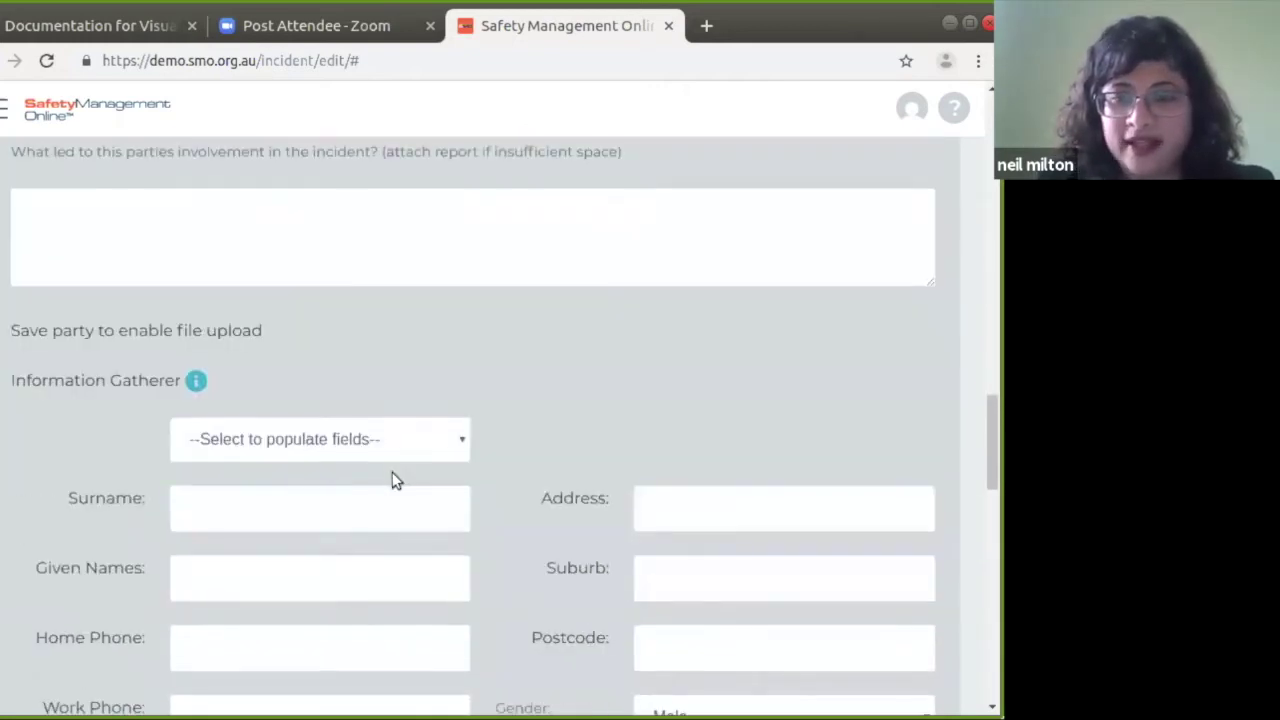
pyautogui.scroll(-5, 392, 479)
pyautogui.scroll(2, 392, 479)
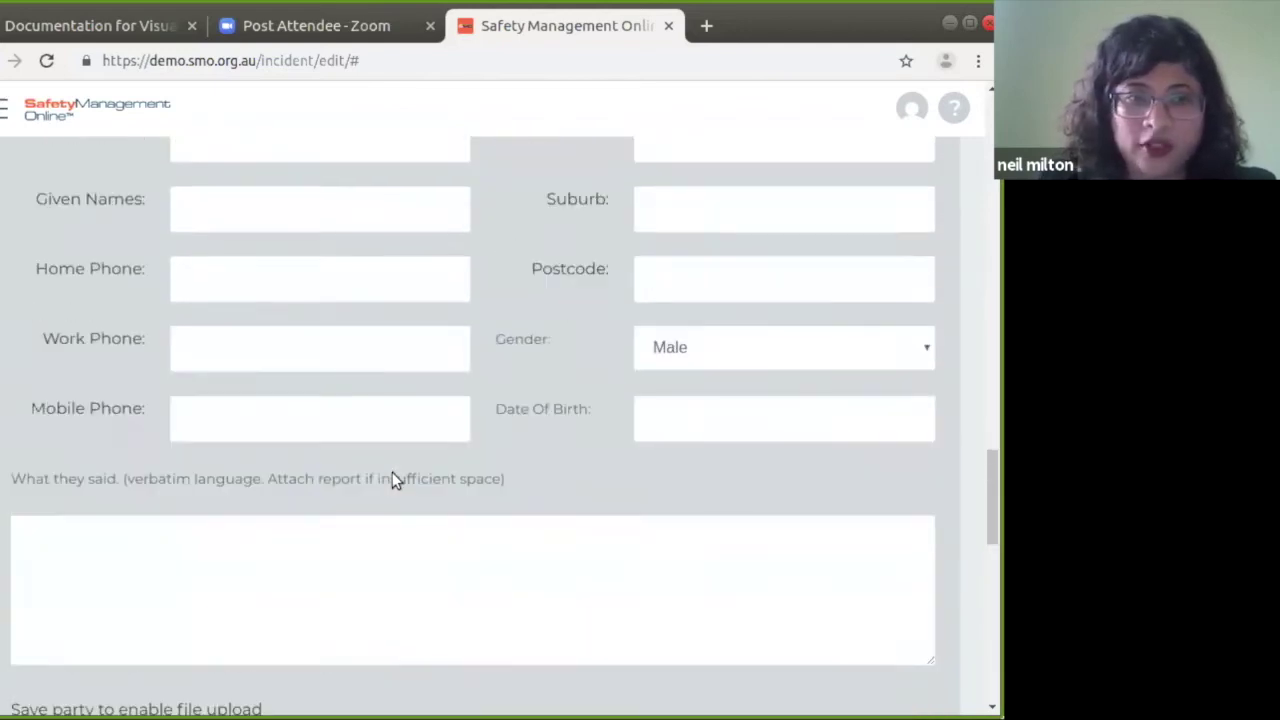
pyautogui.scroll(10, 392, 475)
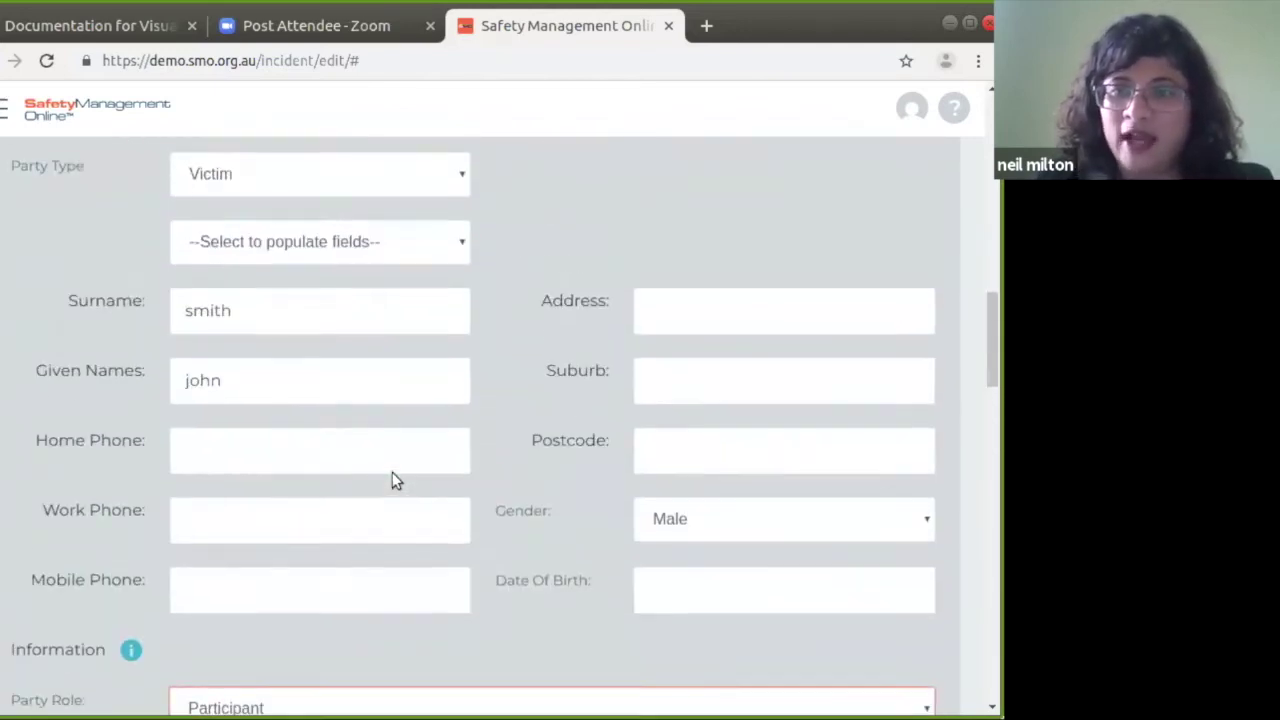
pyautogui.scroll(5, 392, 481)
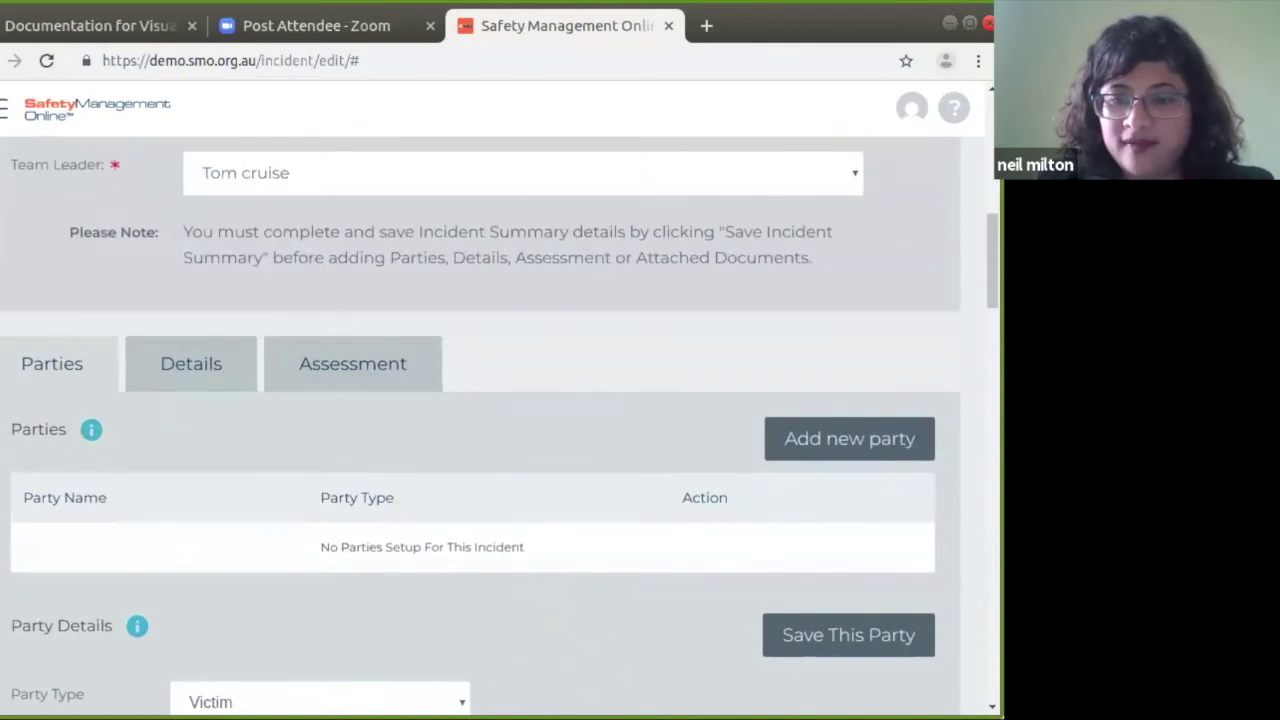
# Step: Save the Victim party details
pyautogui.click(843, 634)
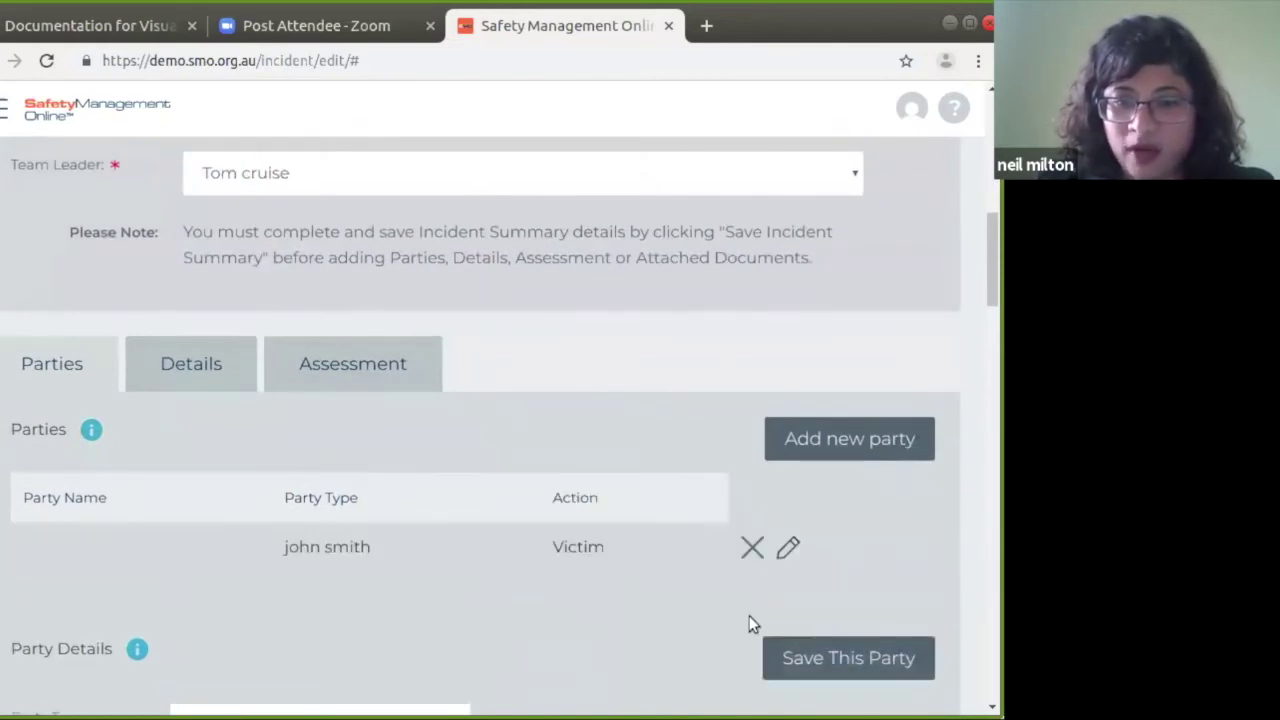
pyautogui.scroll(4, 752, 624)
pyautogui.scroll(-5, 791, 606)
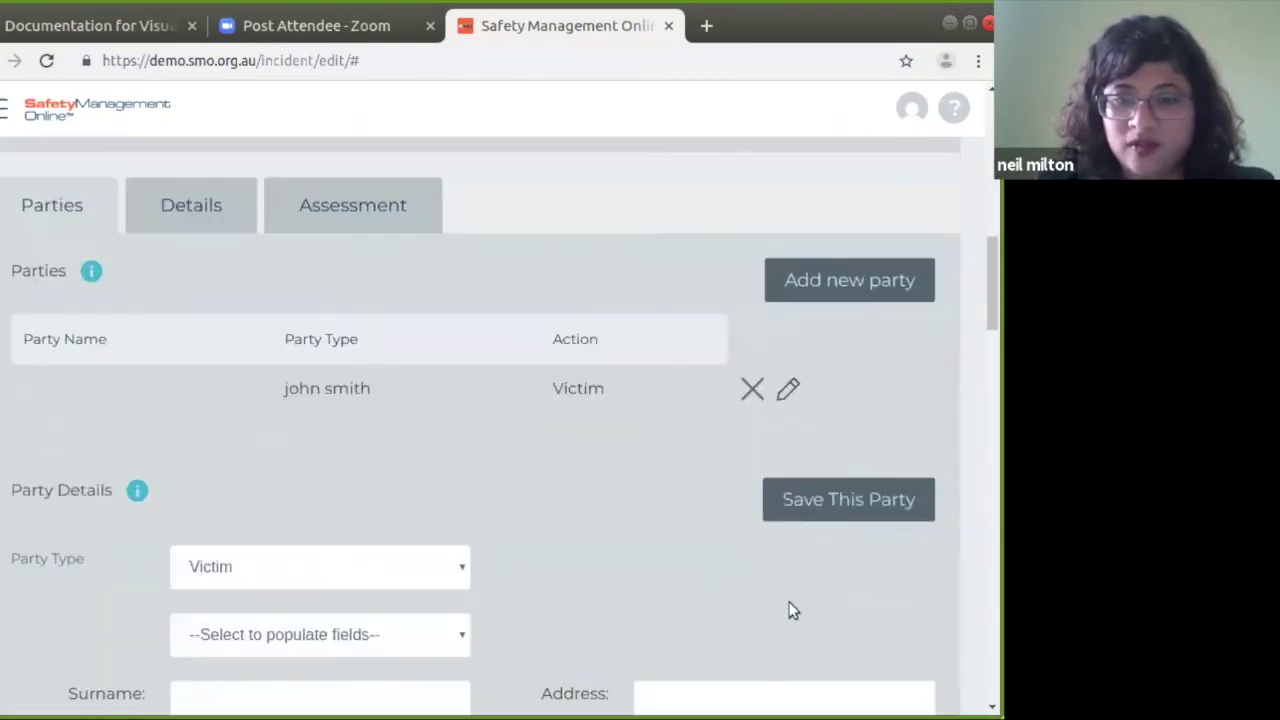
pyautogui.scroll(2, 790, 610)
pyautogui.scroll(-5, 790, 610)
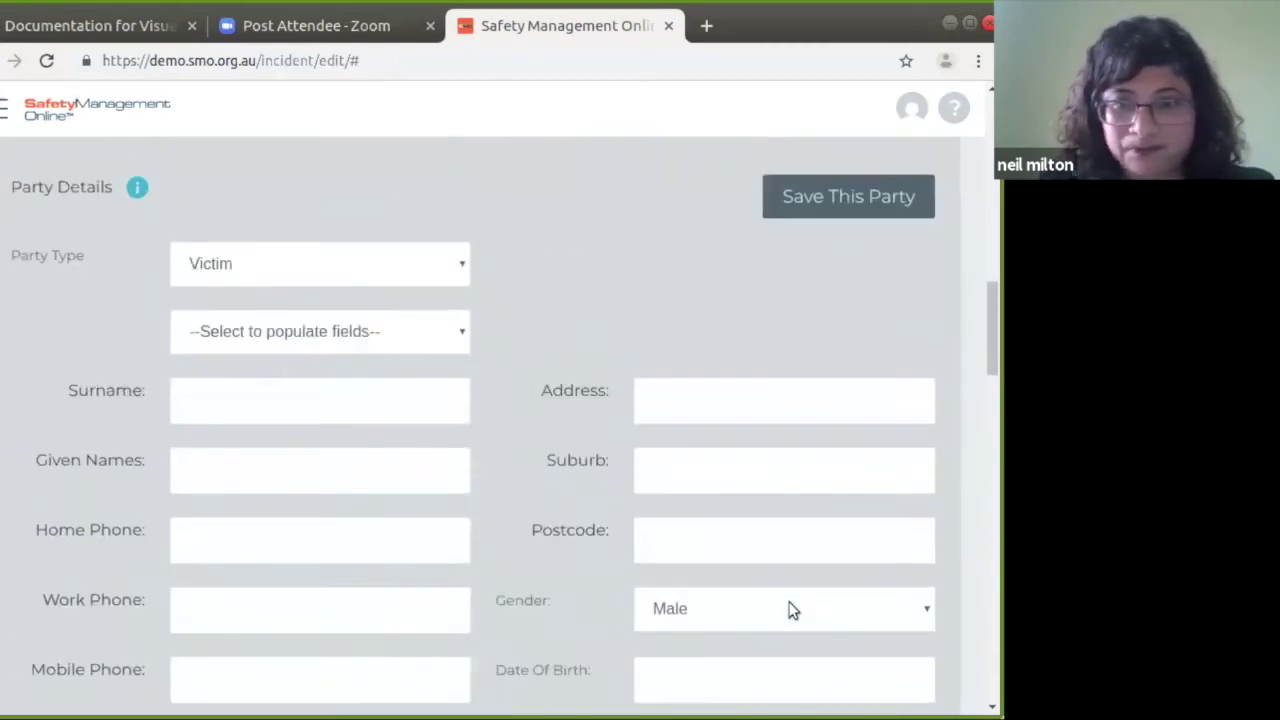
pyautogui.scroll(8, 791, 608)
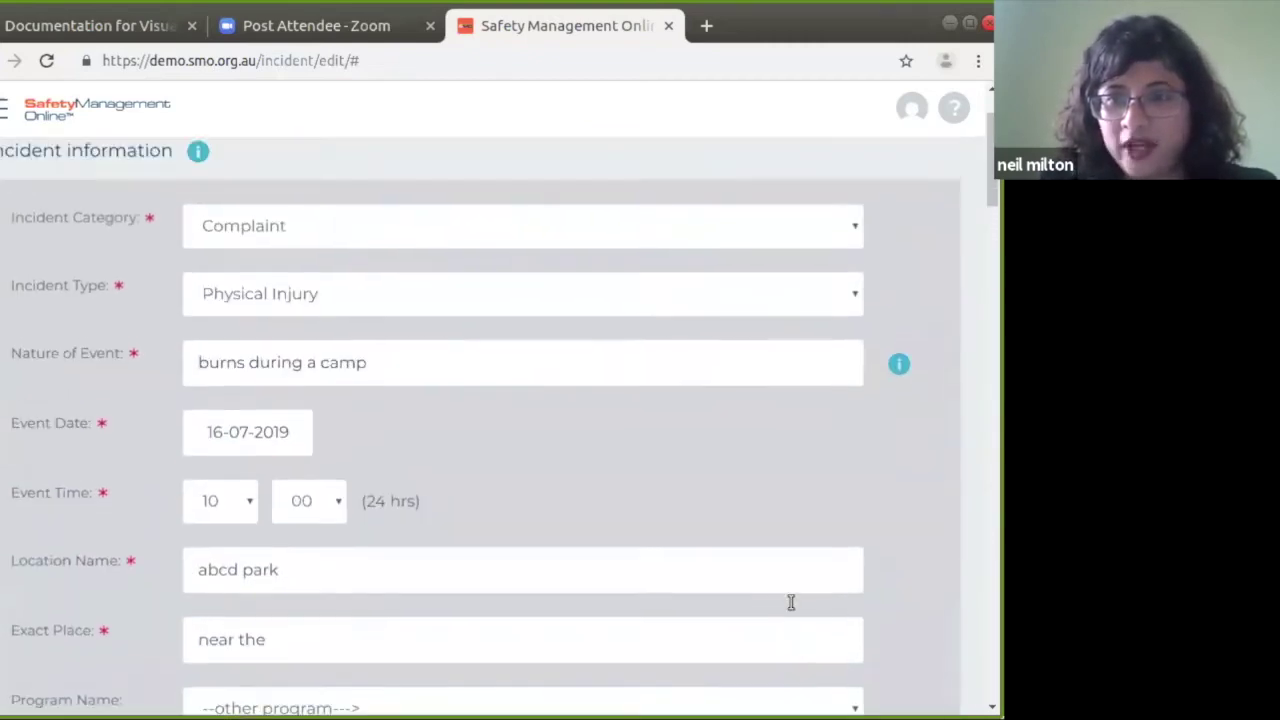
pyautogui.scroll(2, 791, 602)
# Step: Save the incident summary, then start another new party after the reload
pyautogui.click(757, 188)
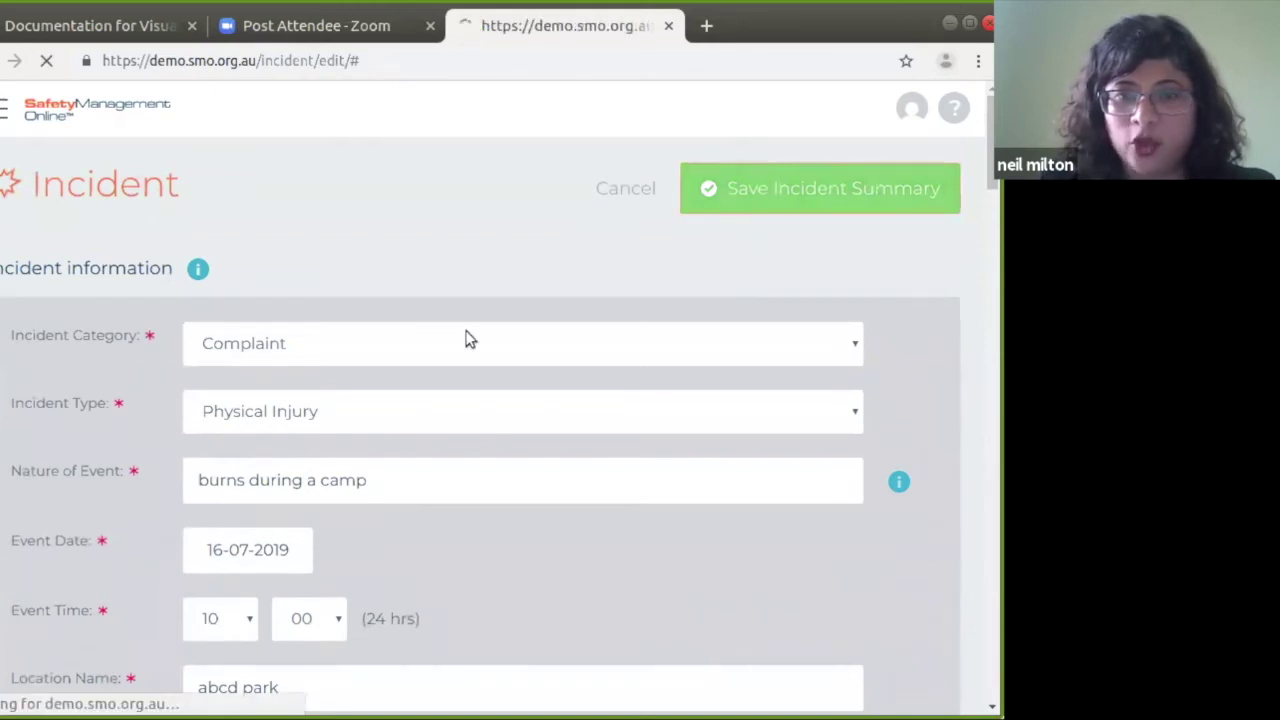
pyautogui.scroll(-8, 344, 458)
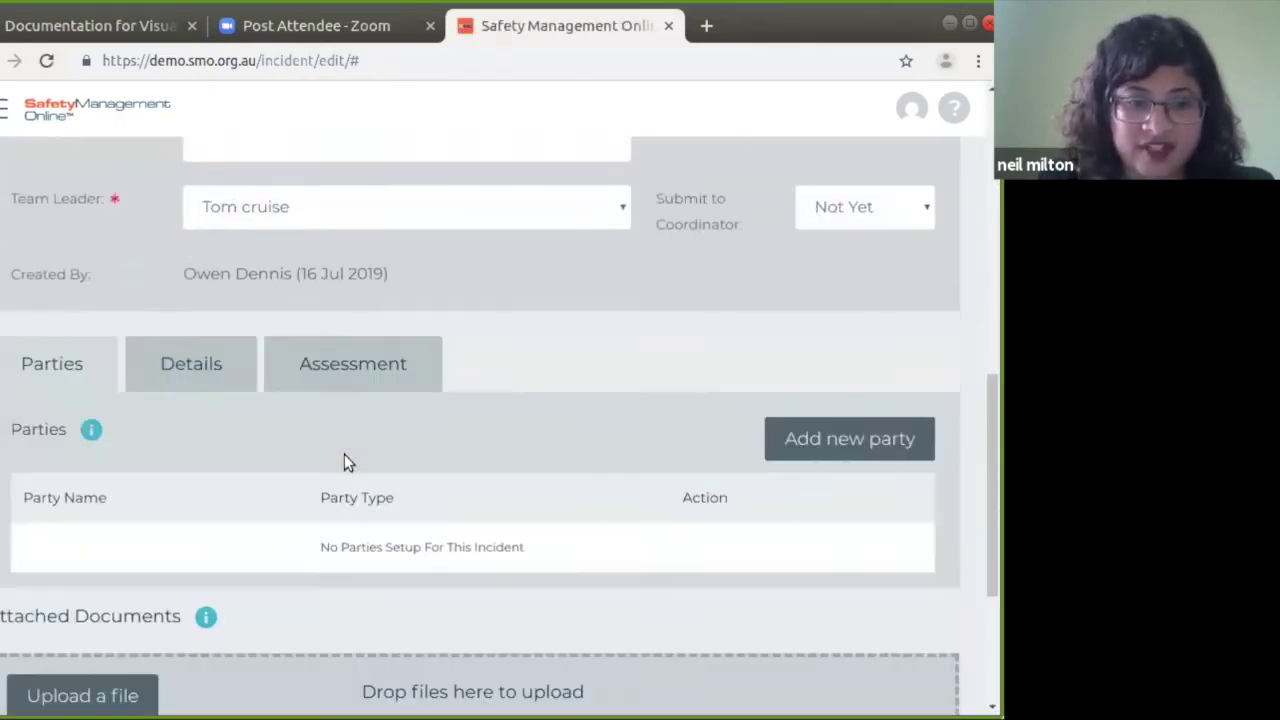
pyautogui.scroll(-2, 344, 454)
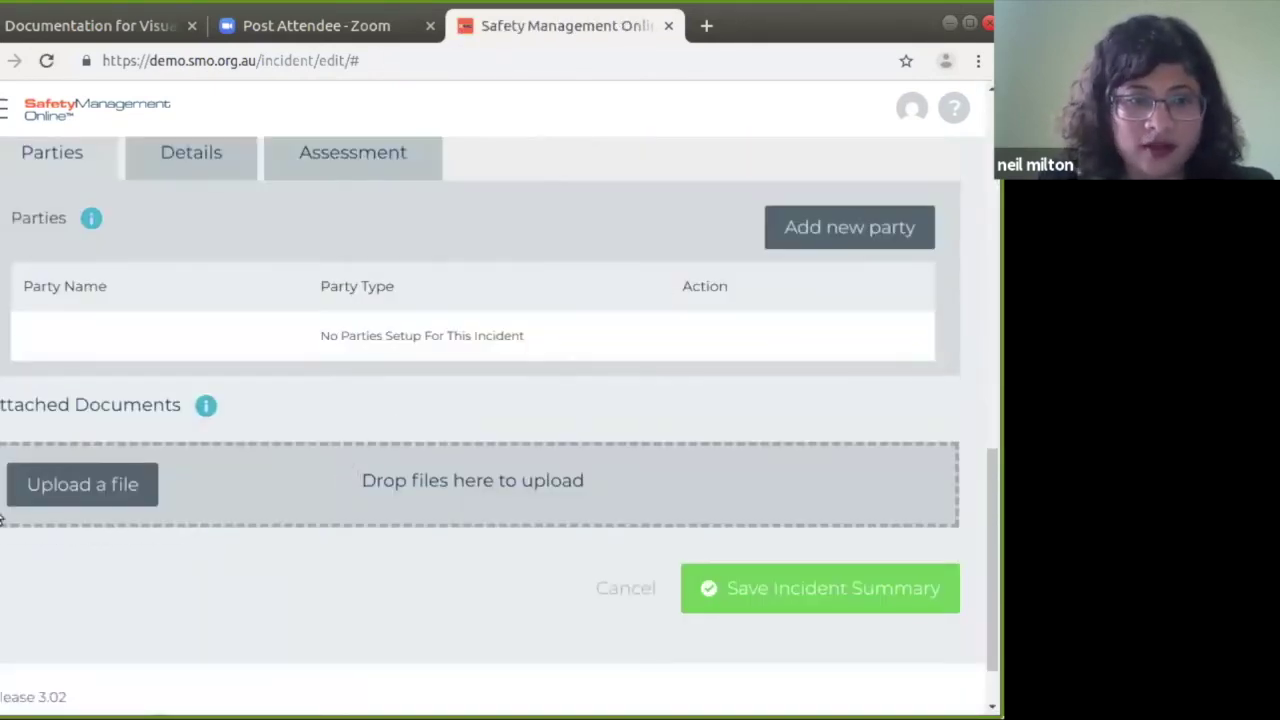
pyautogui.scroll(-1, 91, 500)
pyautogui.scroll(3, 94, 505)
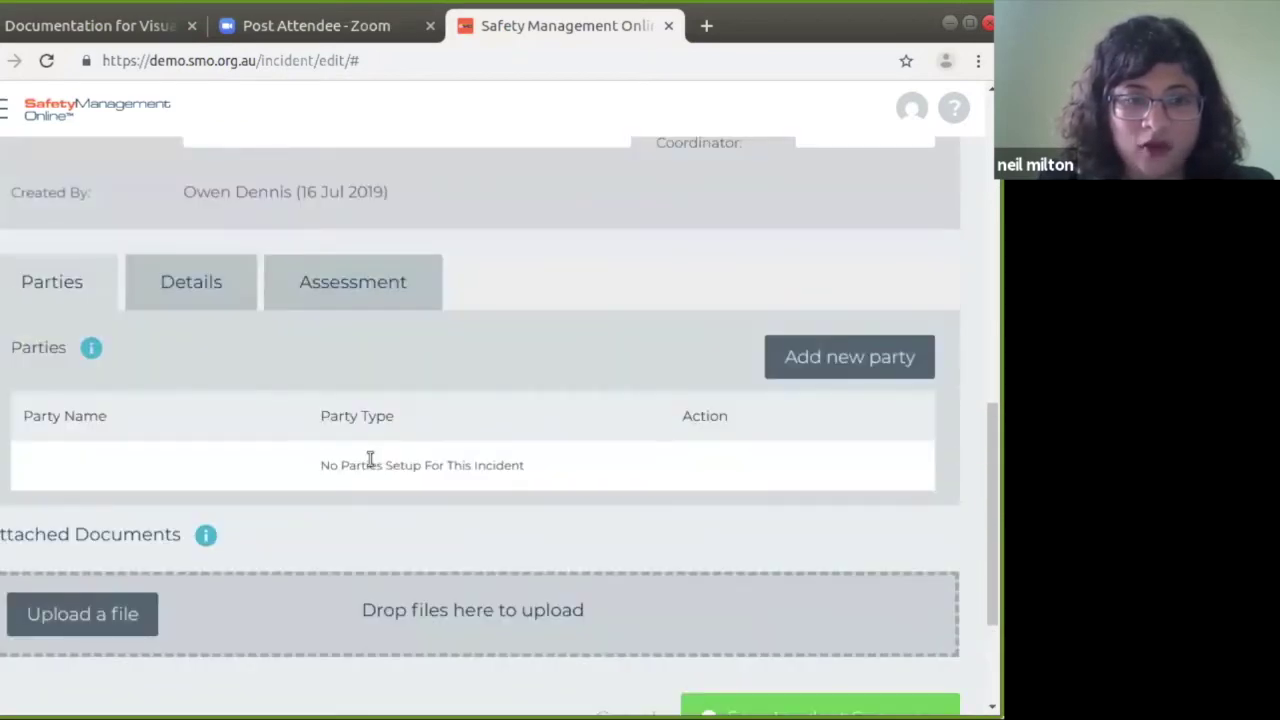
pyautogui.scroll(2, 166, 423)
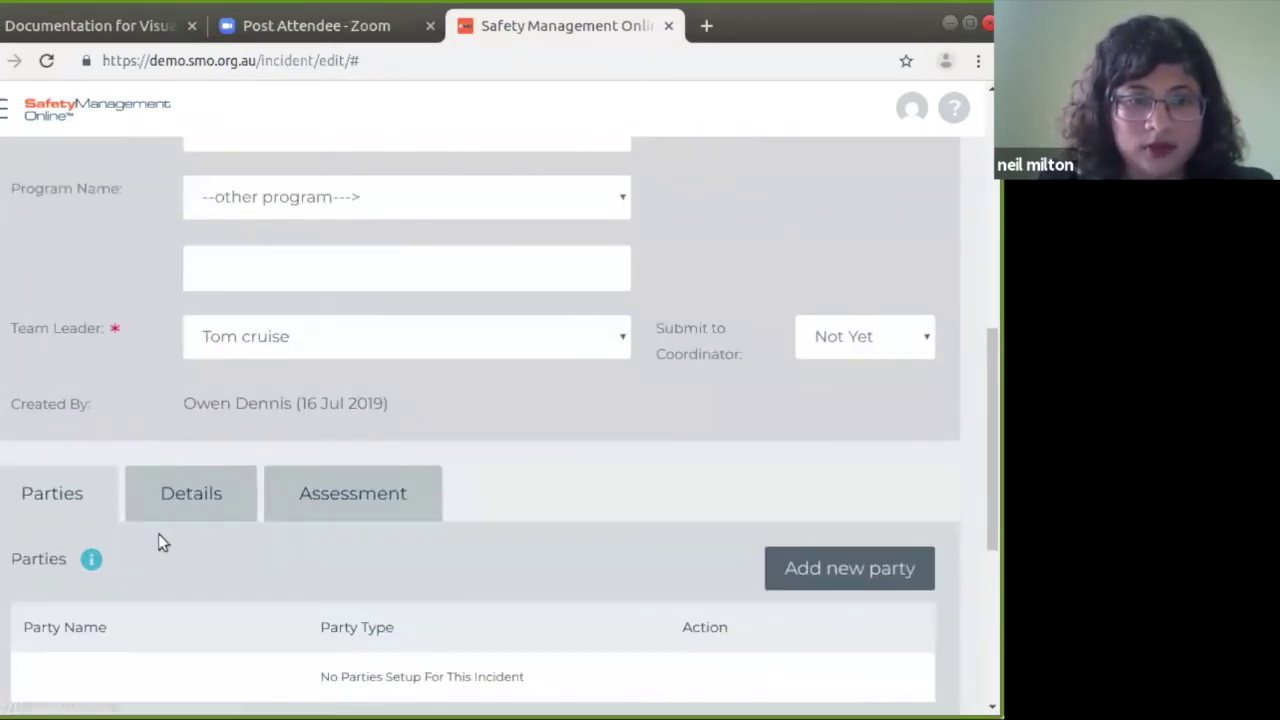
pyautogui.click(863, 568)
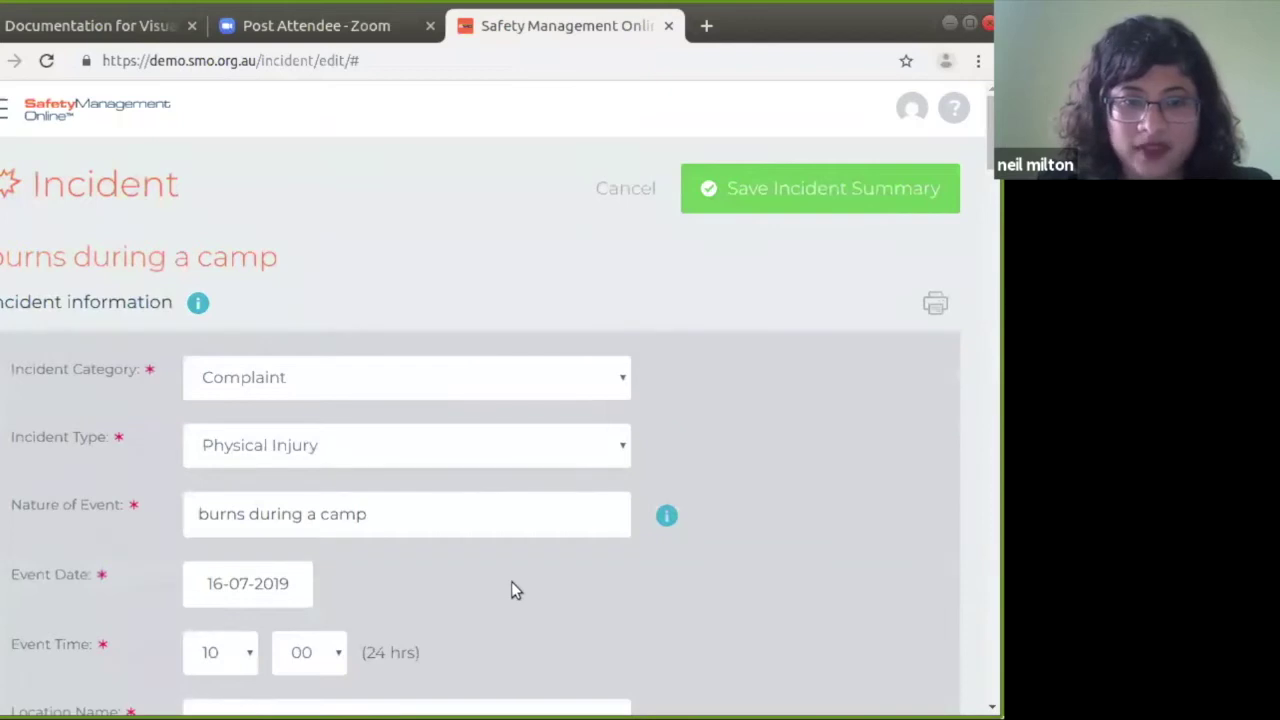
pyautogui.scroll(-6, 511, 581)
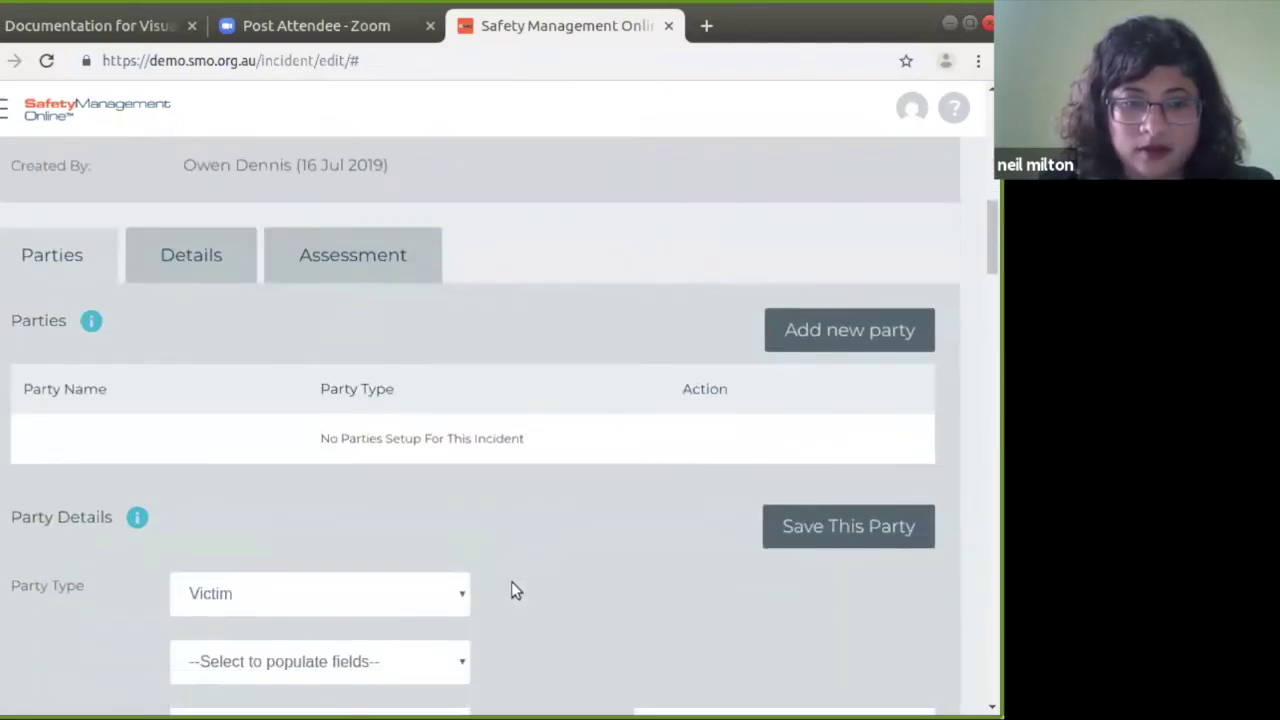